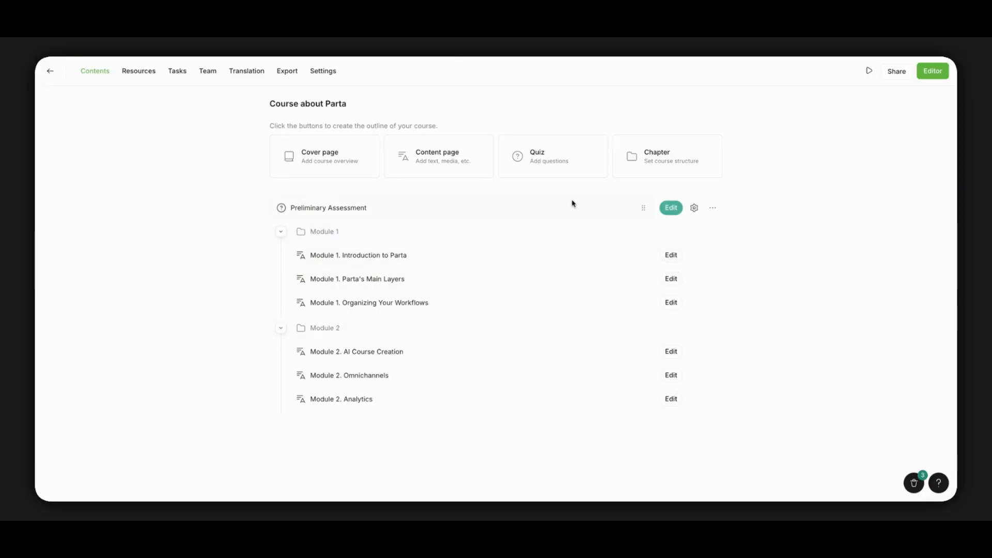
- Open the Preliminary Assessment quiz for editing and review its question blocks through to the Results block
click(671, 210)
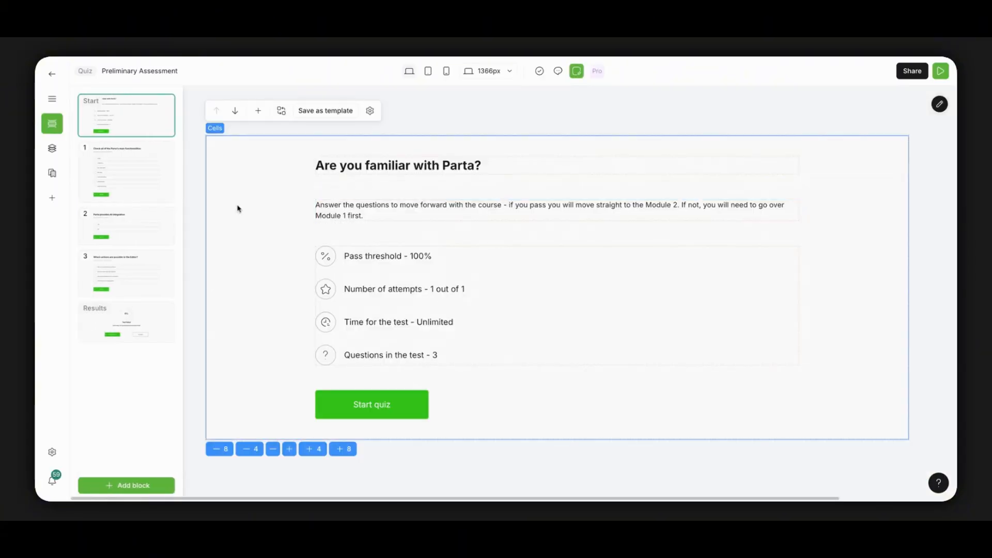
click(150, 167)
click(146, 225)
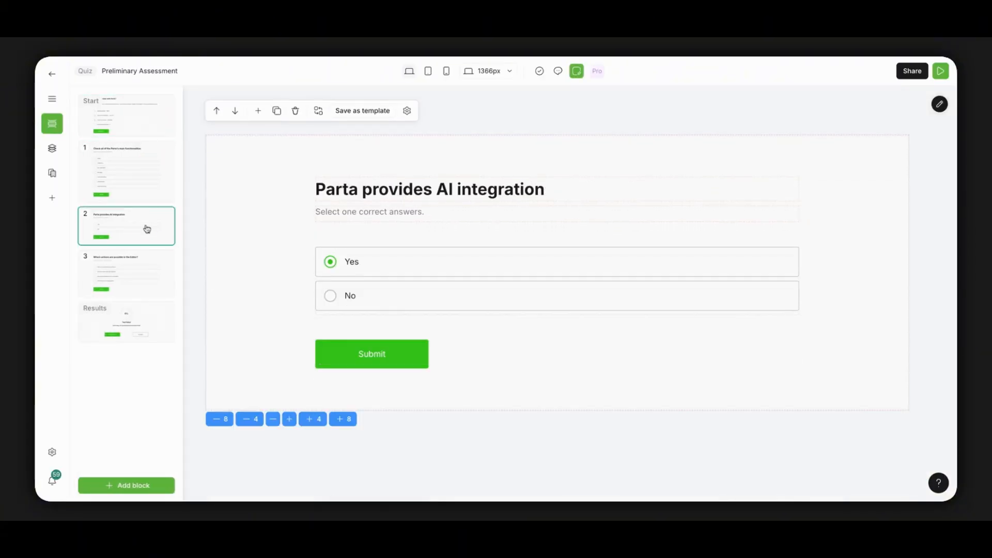
click(143, 269)
click(139, 321)
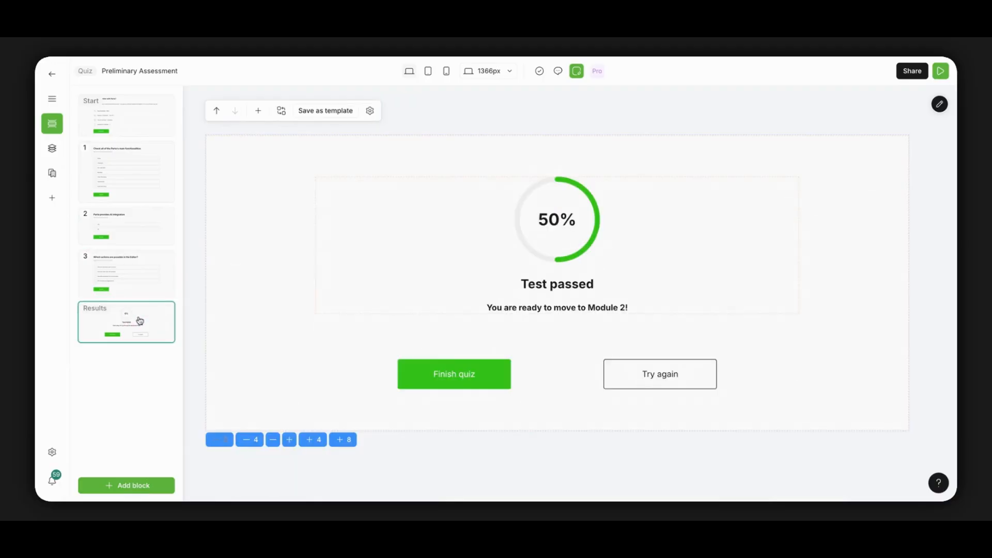
- Change the type of the Finish quiz button in the Results block to Branching
click(437, 375)
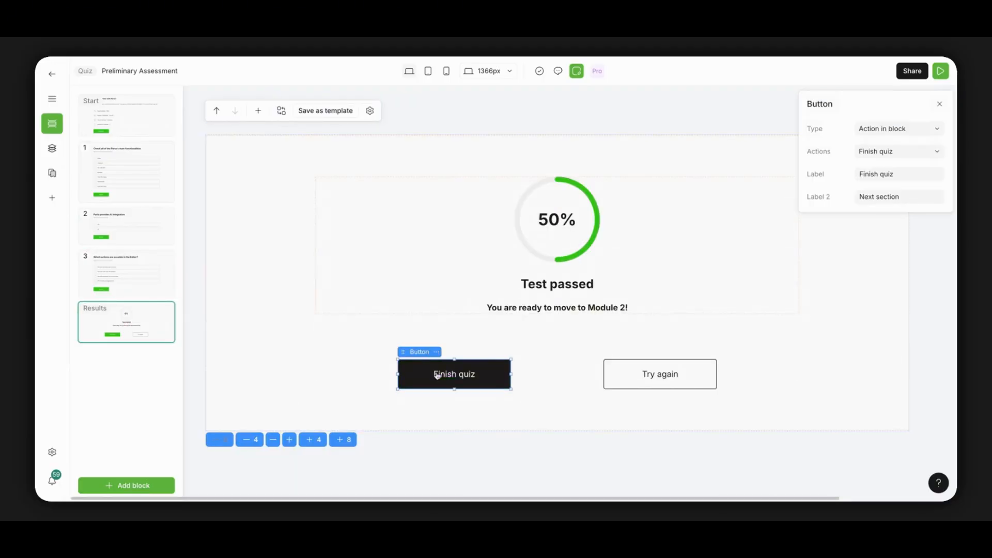
click(891, 128)
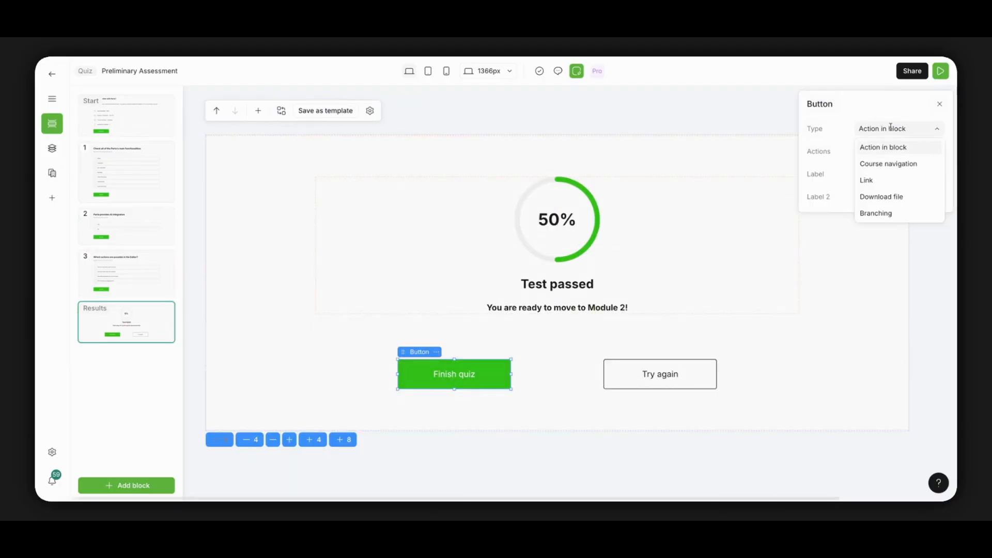
click(884, 213)
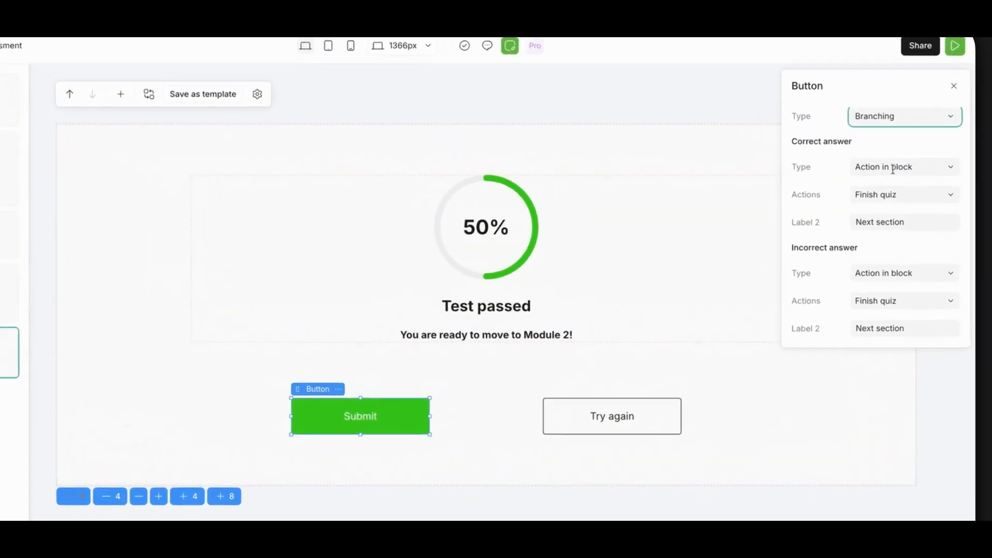
- For the correct answer, set Course navigation with the Go to action targeting 1 block of "Module 2. AI Course Creation"
click(890, 170)
click(894, 217)
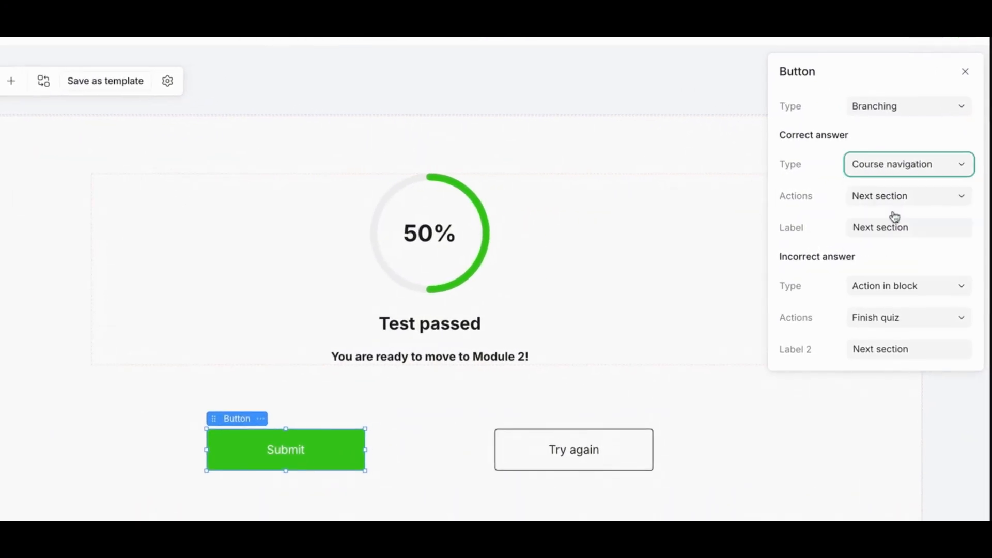
click(897, 196)
click(893, 271)
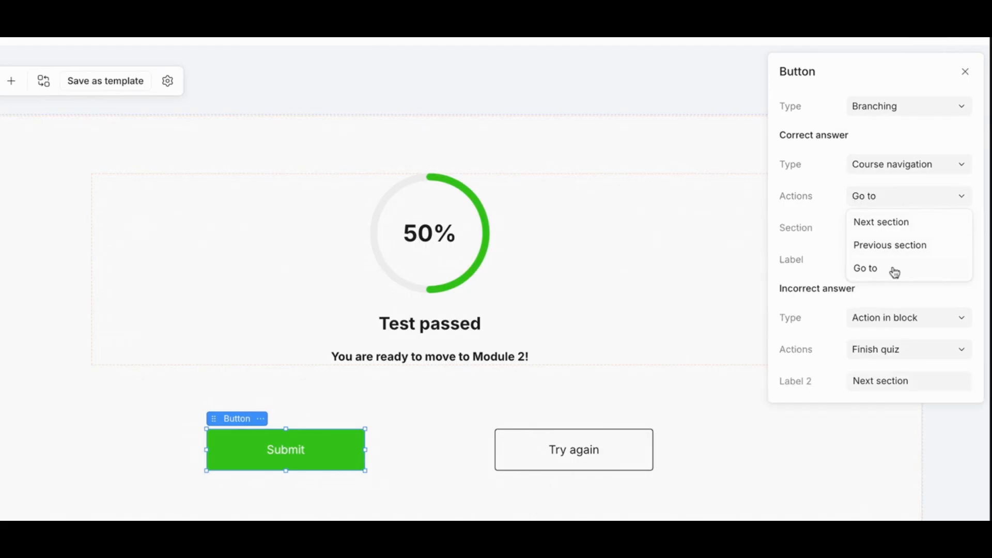
click(896, 230)
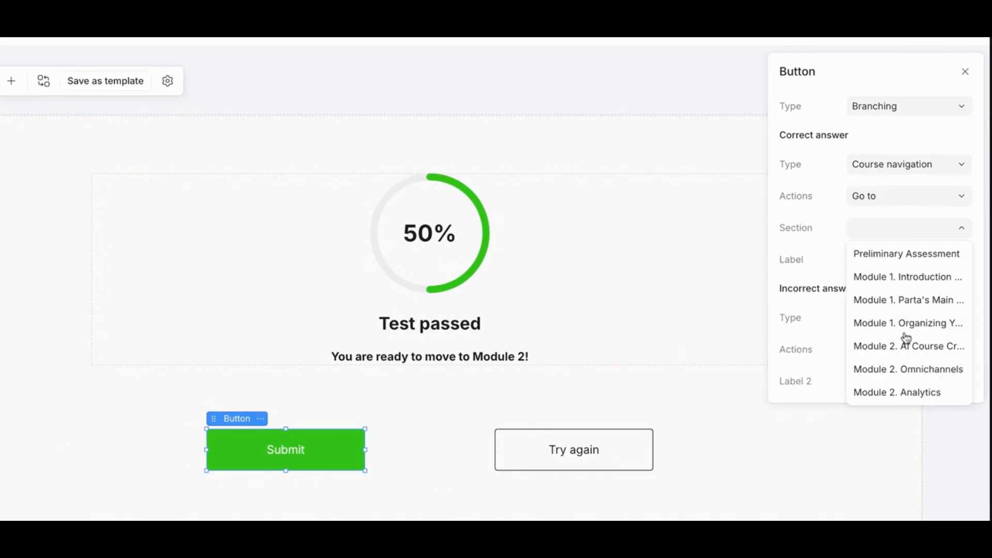
click(909, 356)
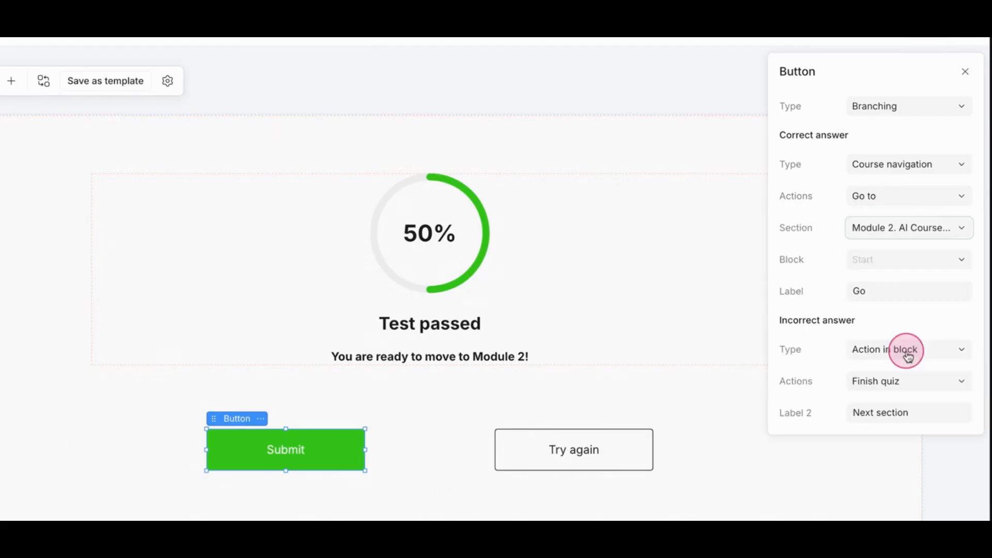
click(894, 264)
click(887, 287)
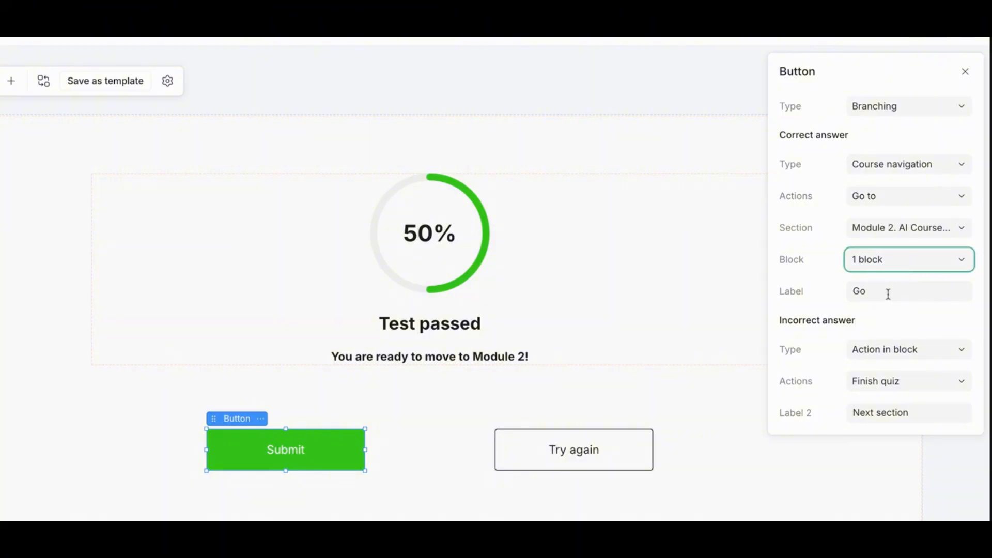
- Set the button label for the correct answer to "Go to Module 2"
click(889, 292)
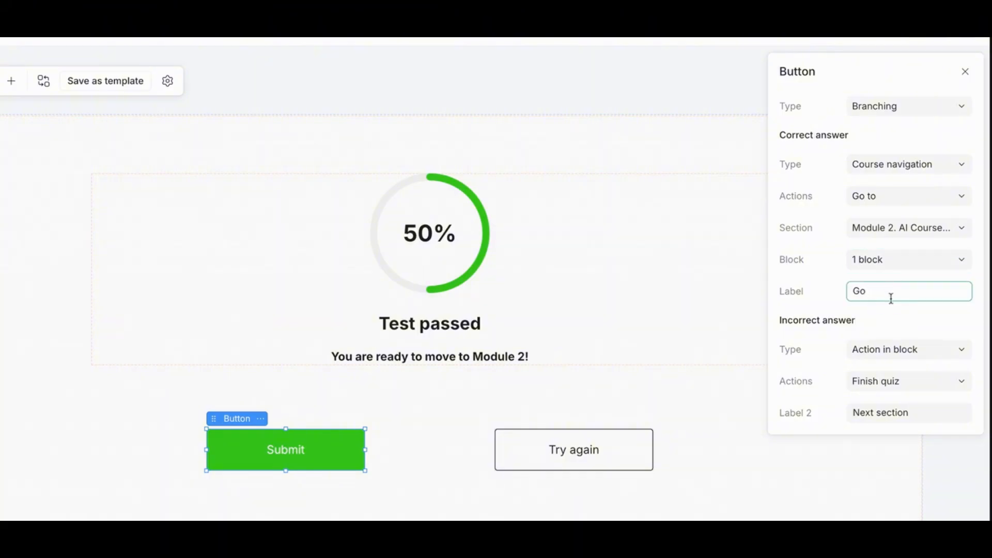
text(to Module 2)
click(897, 324)
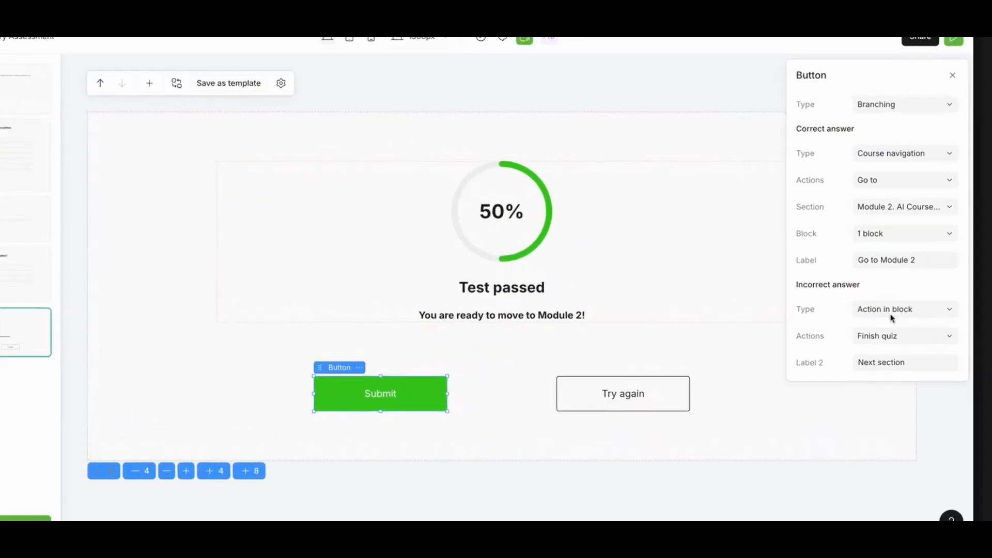
- For the incorrect answer, set the type to Course navigation and label the button "Start with Introduction"
click(903, 317)
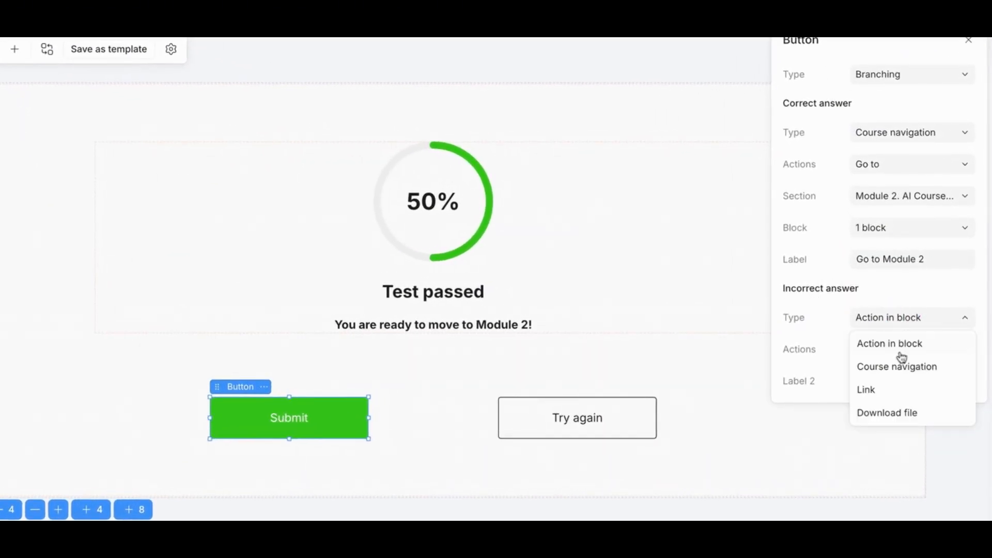
click(899, 371)
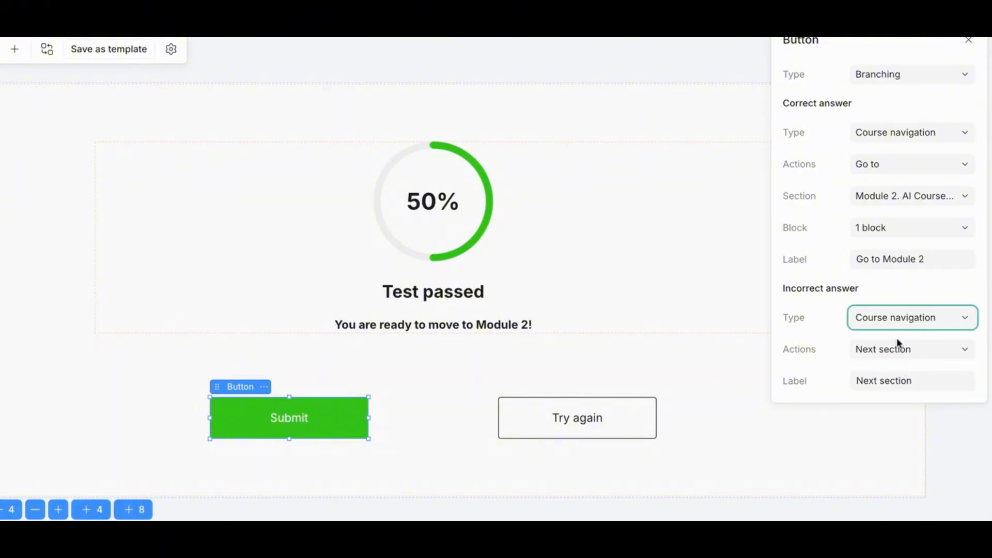
triple_click(910, 383)
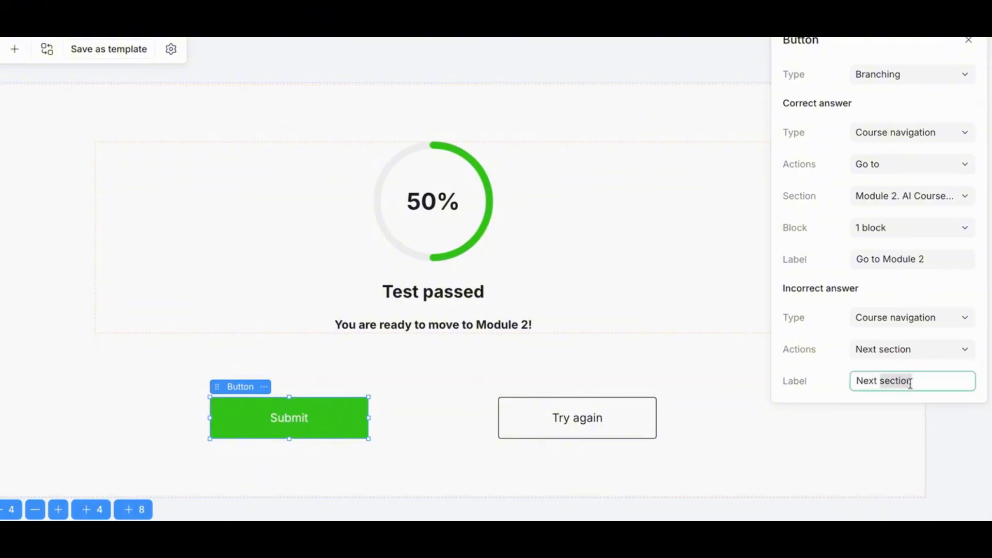
text(Start with Intro)
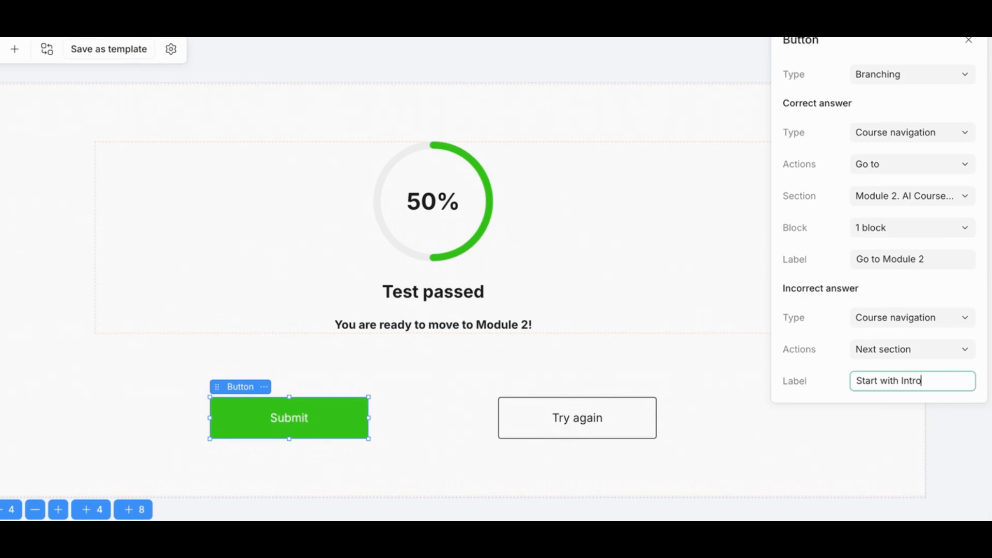
text(duction)
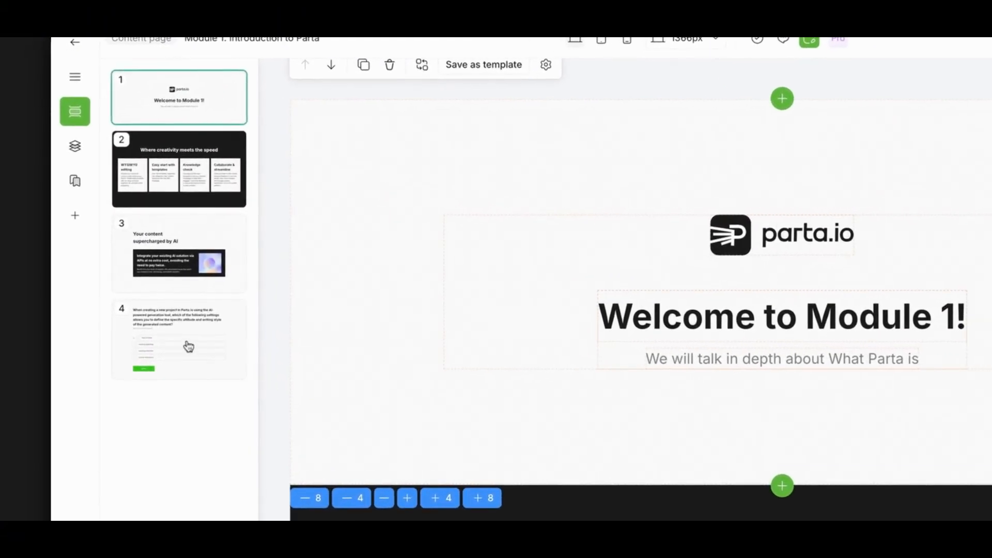
- Select all four blocks of the "Module 1. Introduction to Parta" page and set Required block to No
click(190, 346)
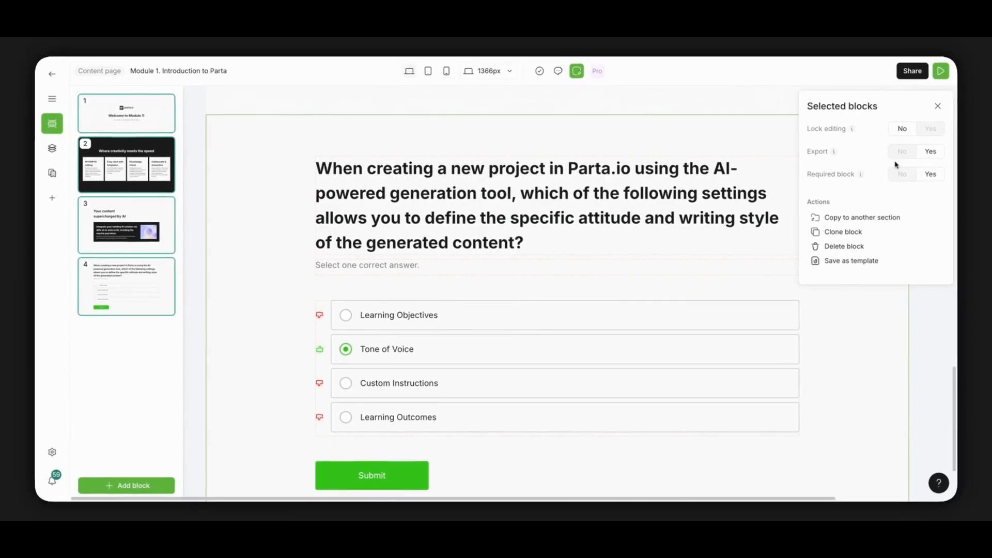
mouse_move(861, 176)
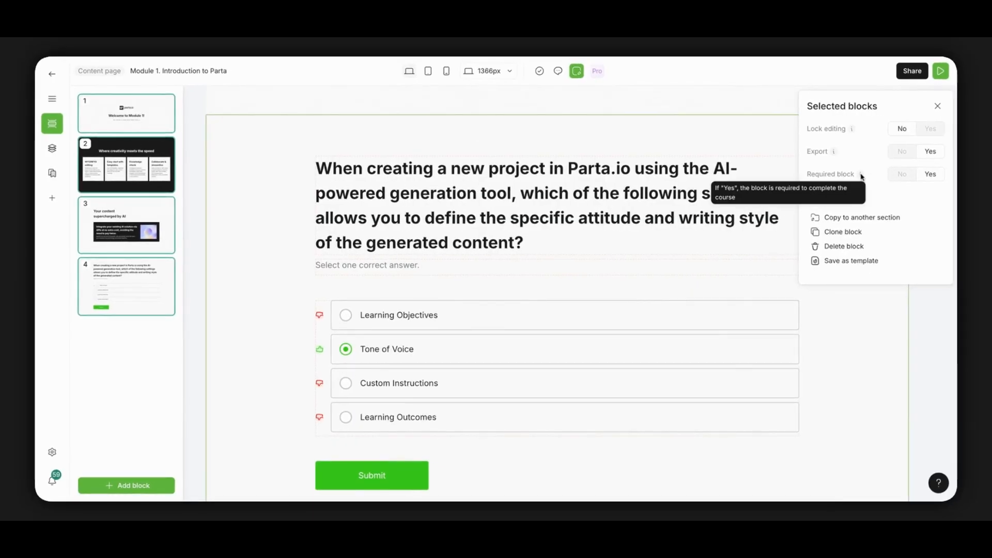
click(902, 174)
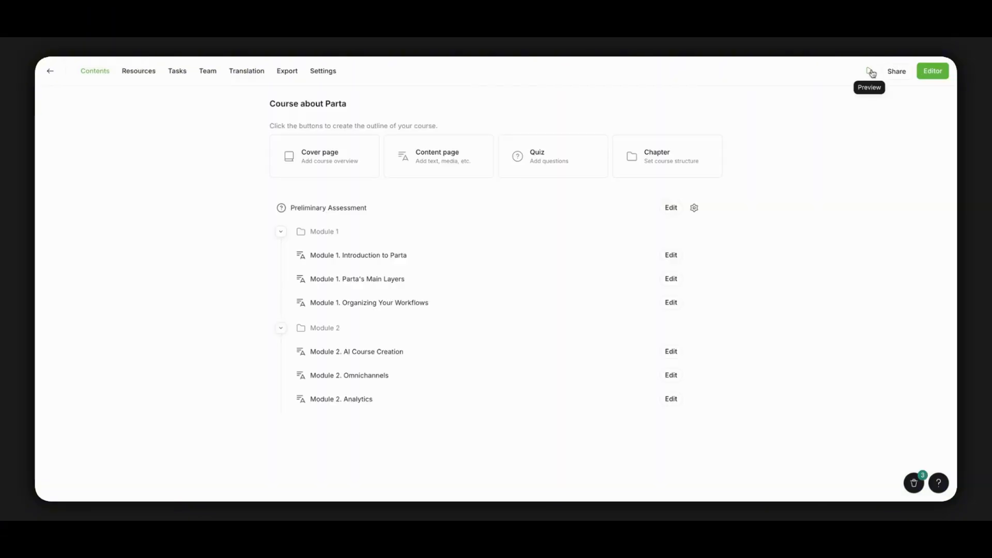
- Preview the course, start the quiz, and submit Audio Recording, Slides and Video Recording for the main functionalities question
click(872, 74)
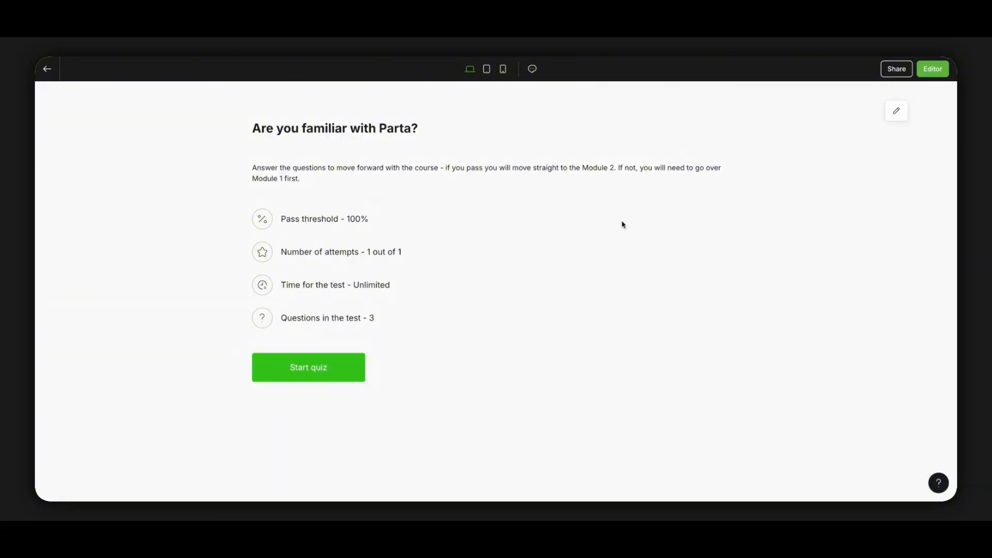
click(295, 370)
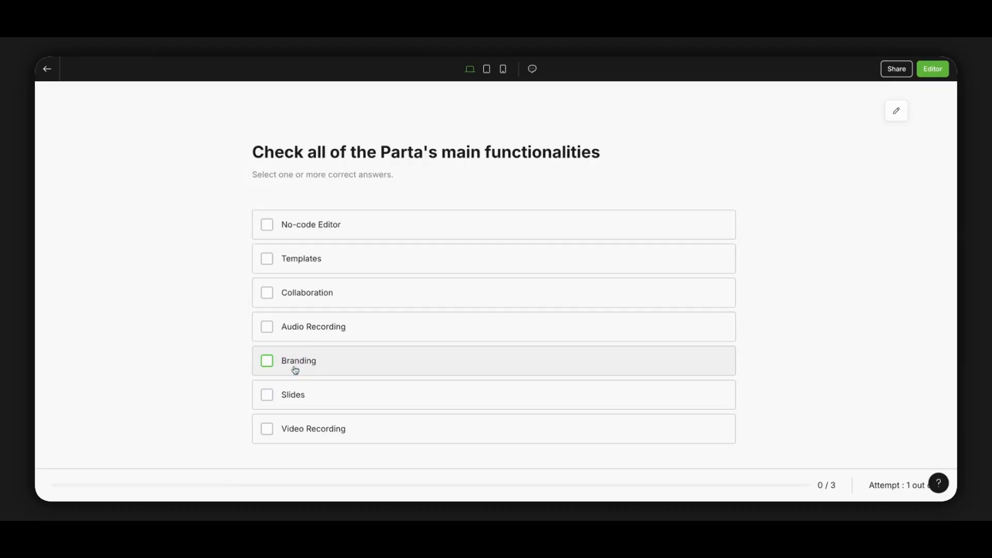
click(309, 333)
click(294, 384)
click(289, 421)
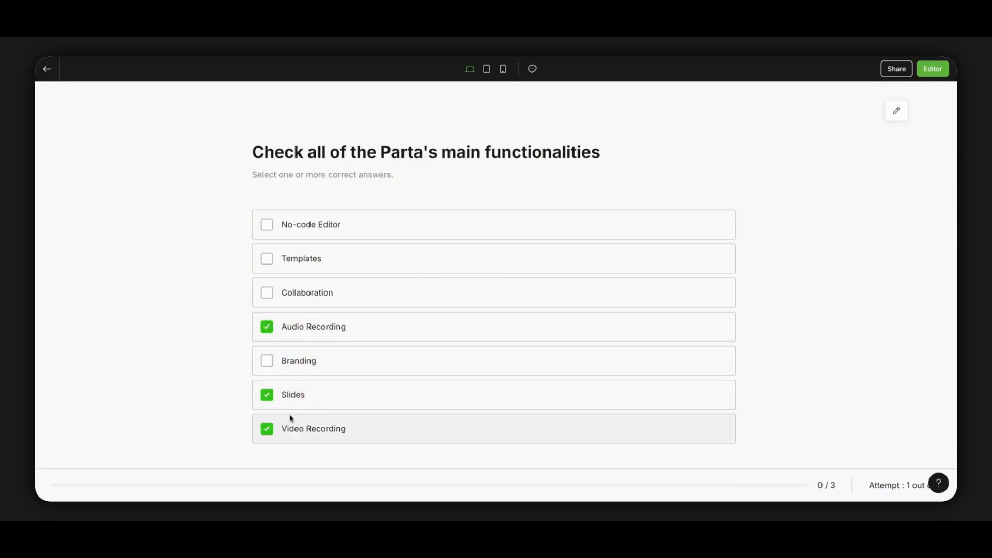
scroll(290, 416, down, 2)
click(295, 418)
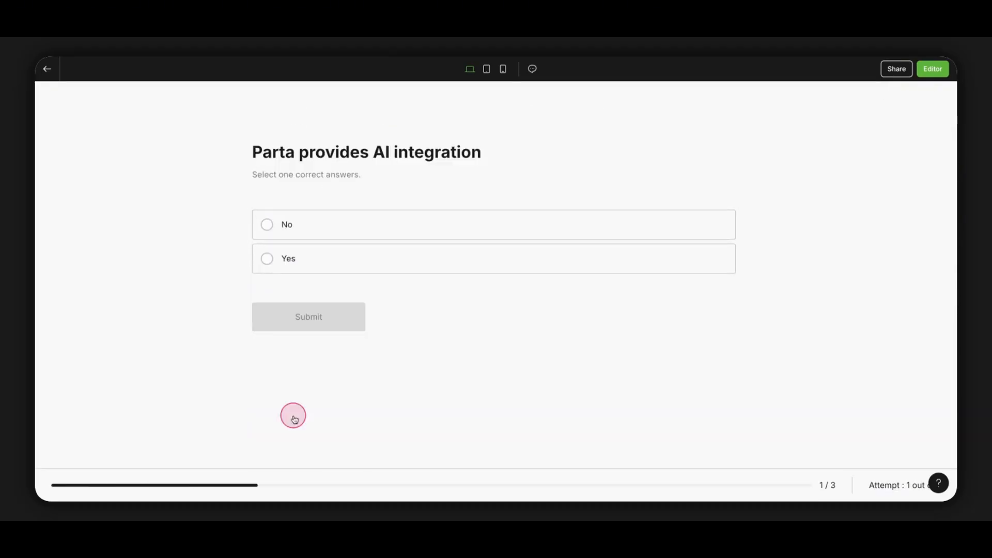
- Submit the AI integration answer, then "Host live video calls with students" and "Edit and duplicate project sections", and follow the Start with Introduction branch
click(312, 317)
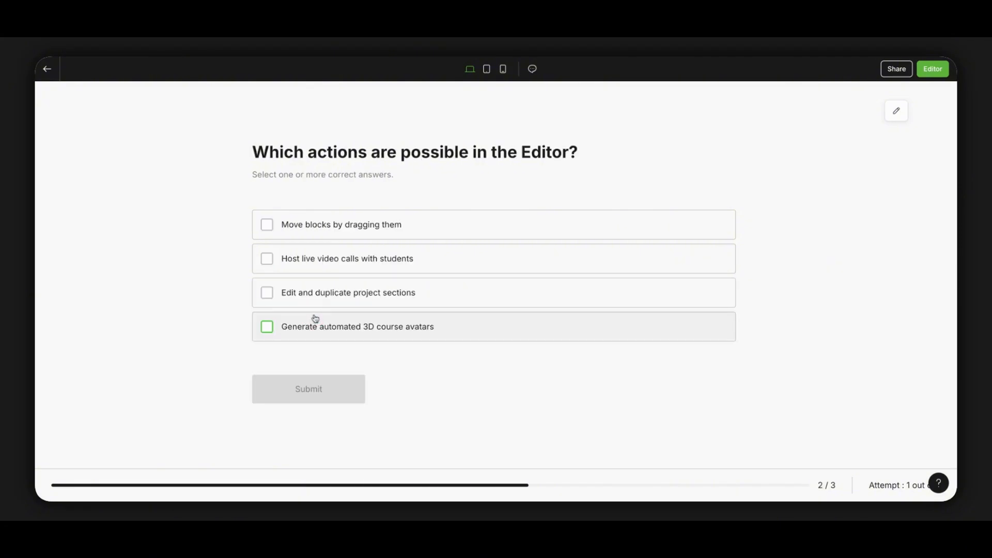
click(330, 248)
click(317, 289)
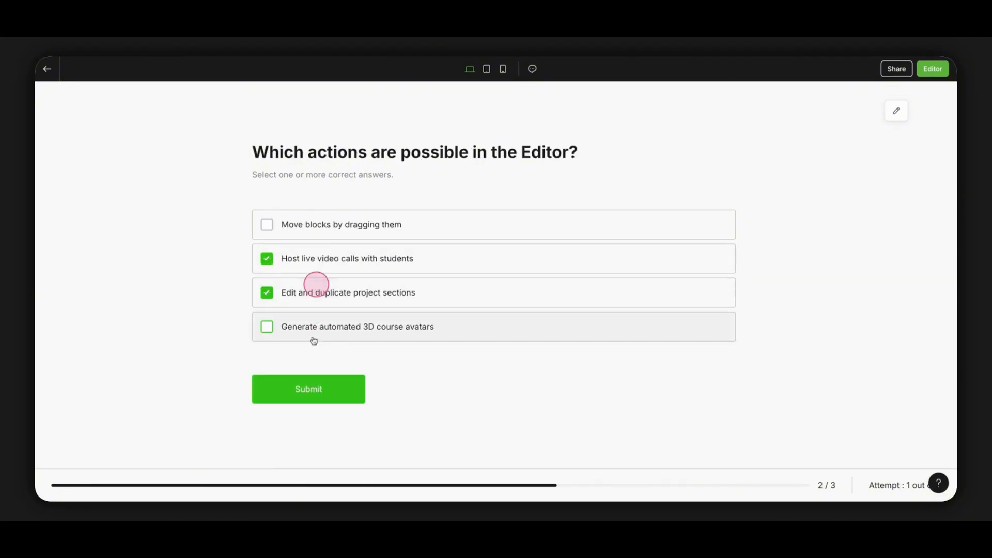
click(310, 386)
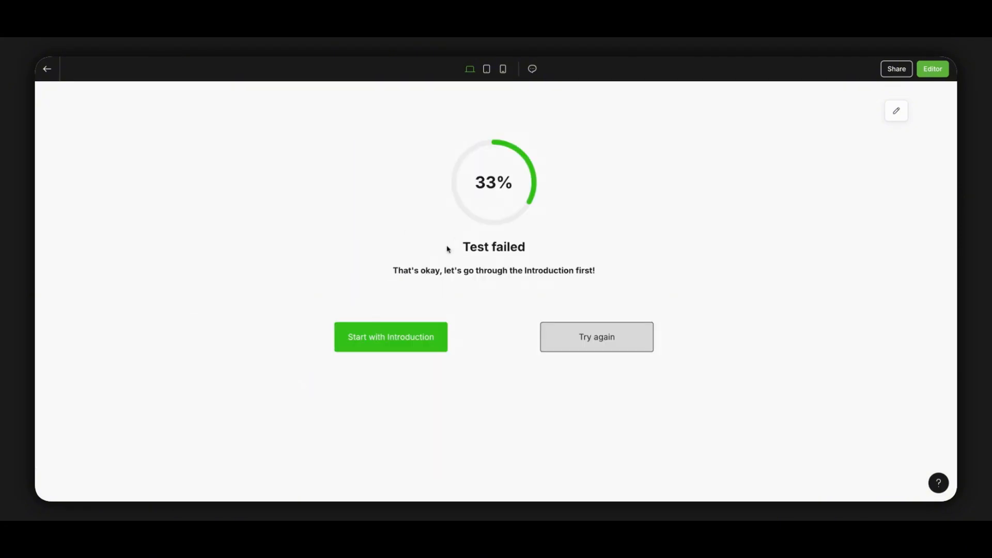
click(418, 348)
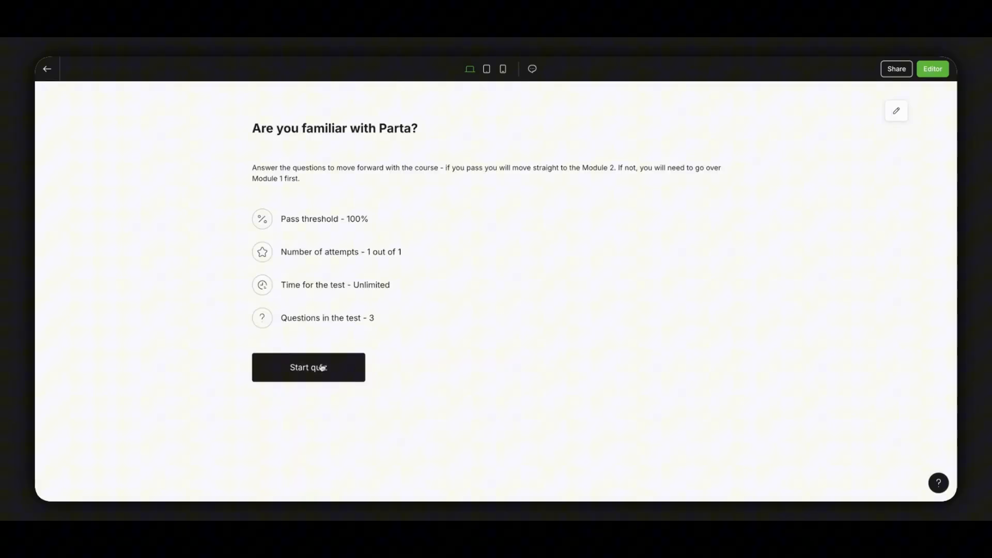
- Start the previewed quiz again and submit No-code Editor, Templates, Collaboration and Branding for the main functionalities question
click(319, 368)
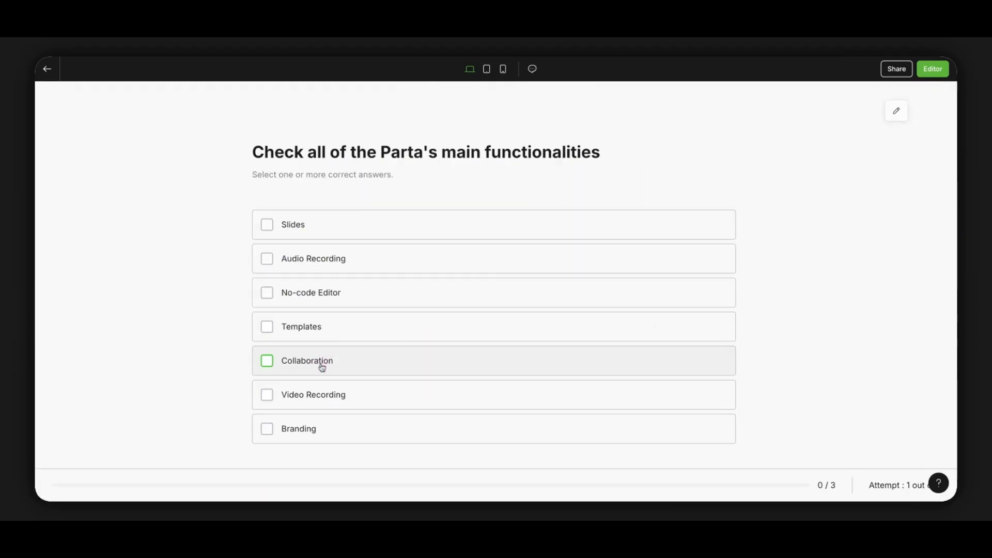
click(327, 293)
click(317, 331)
click(314, 360)
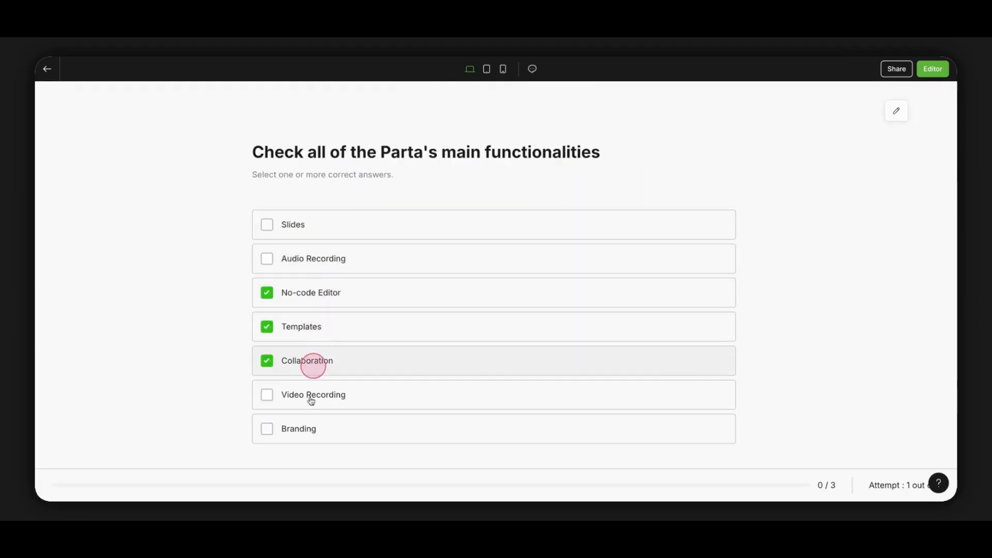
click(306, 427)
scroll(305, 426, down, 2)
click(308, 432)
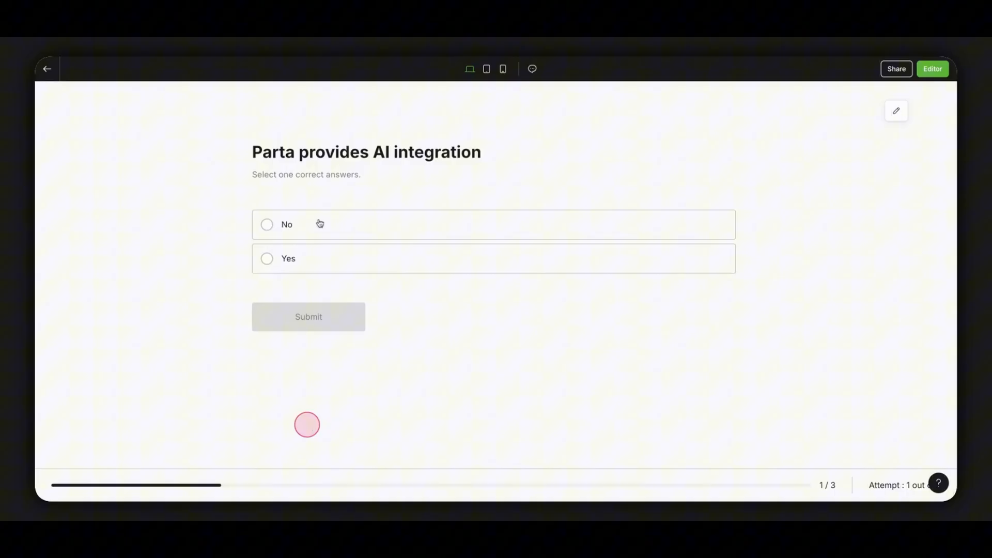
- Submit Yes for AI integration, then "Move blocks by dragging them" and "Edit and duplicate project sections", and follow the Go to Module 2 branch
click(321, 253)
click(309, 309)
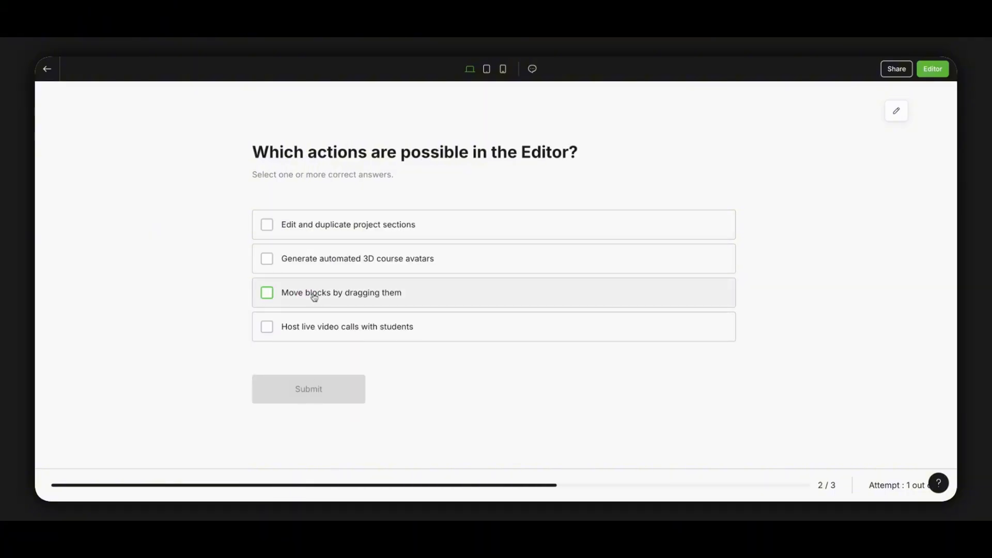
click(312, 292)
click(322, 229)
click(307, 397)
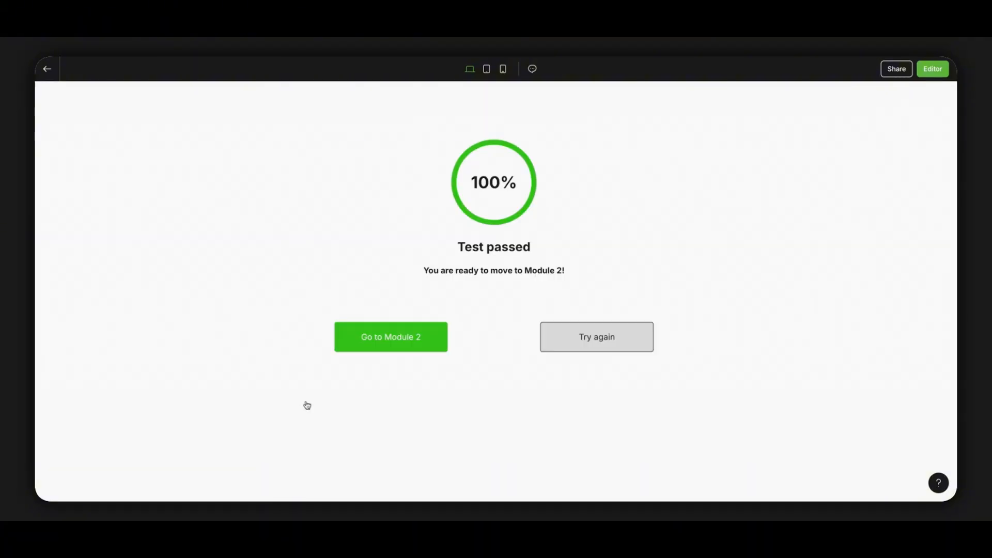
click(364, 345)
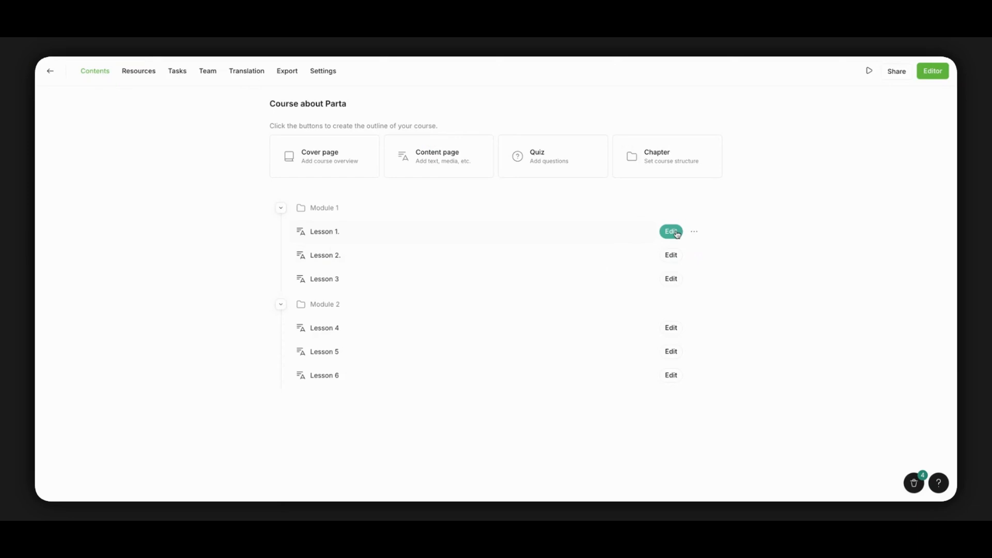
- Open Lesson 1. for editing and set the visual identity question's Submit button type to Branching
click(671, 232)
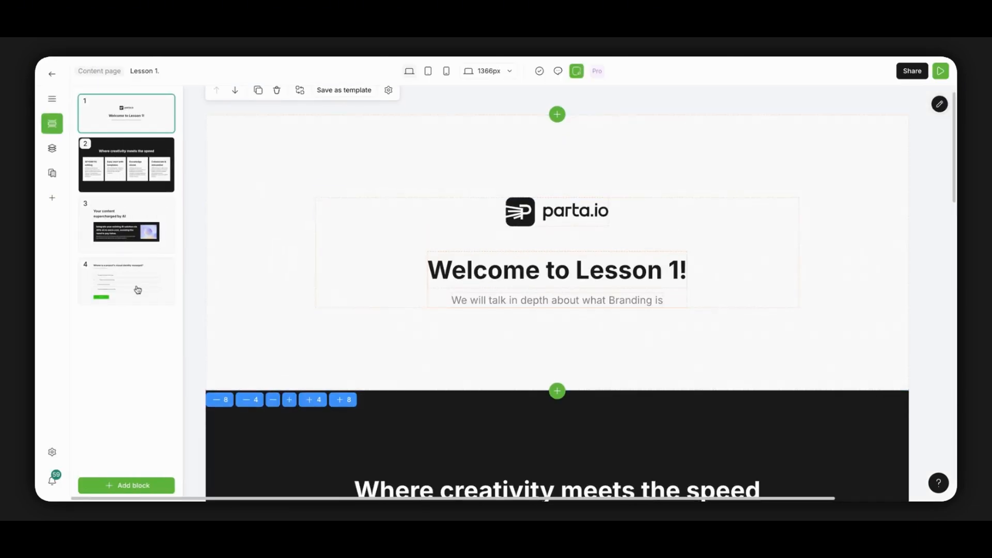
click(138, 290)
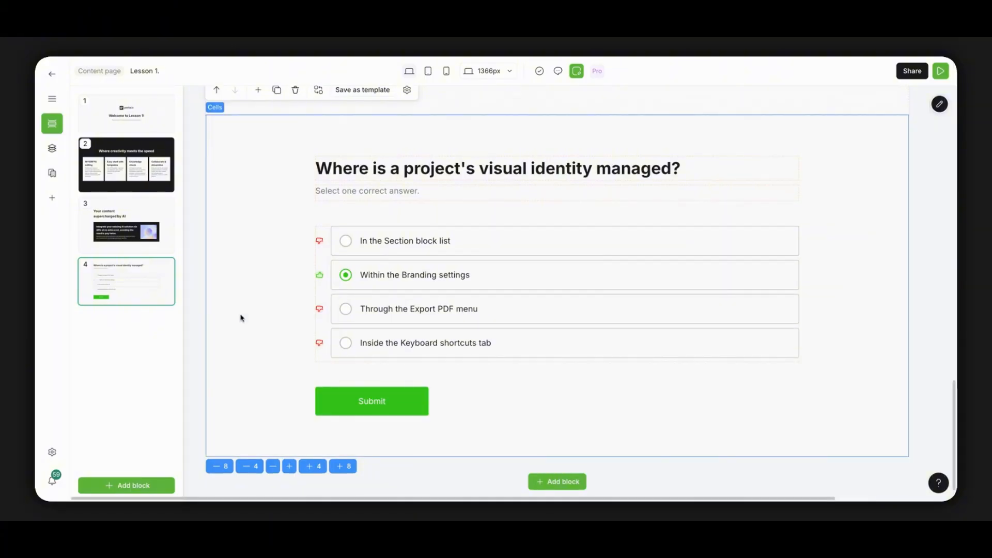
click(346, 395)
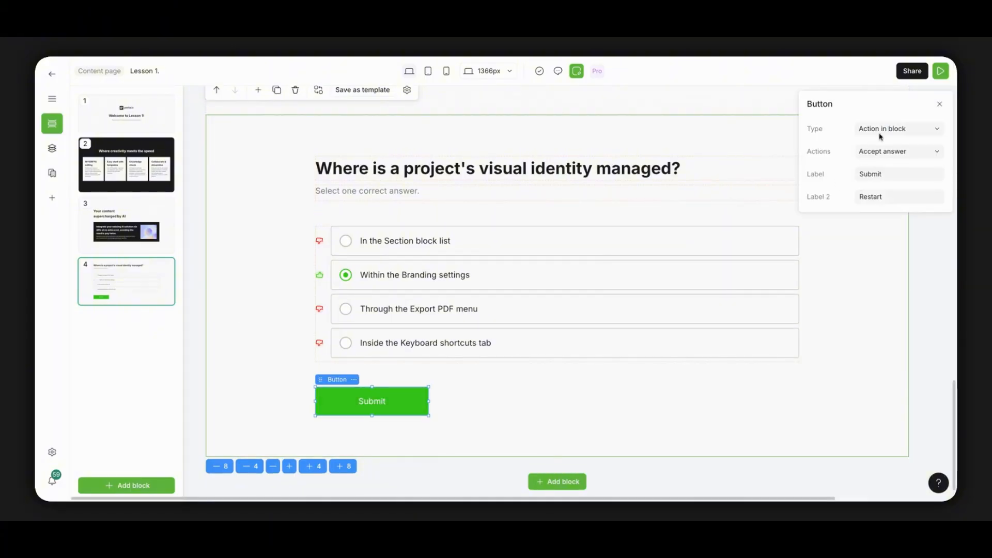
click(883, 132)
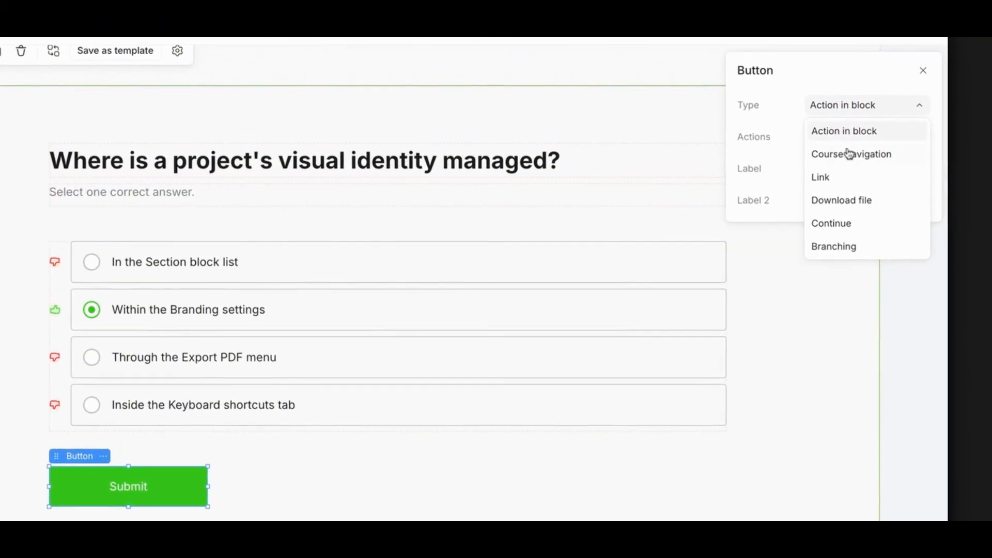
click(853, 253)
- Set the correct answer branch to Course navigation with the Next section action and the label "Move to the next lesson"
click(855, 195)
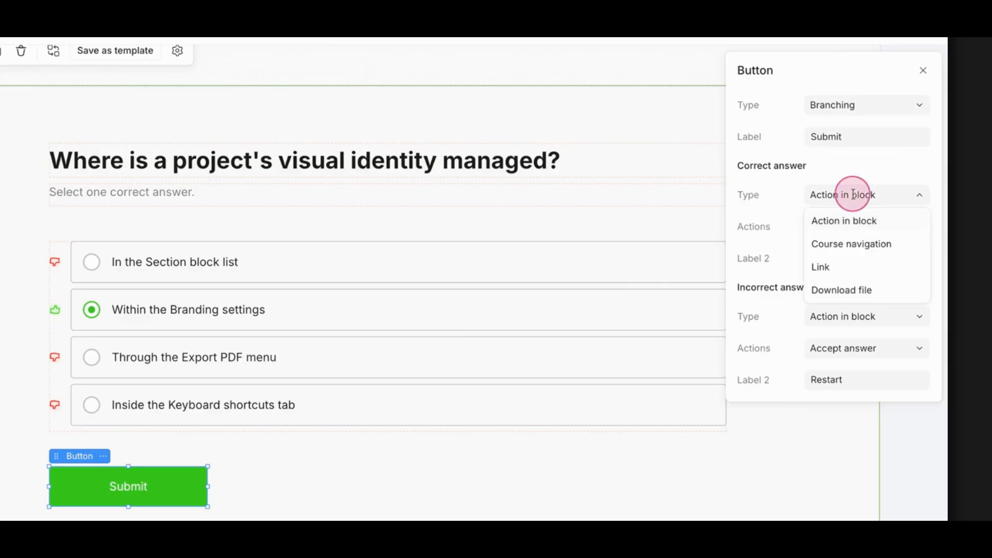
click(856, 246)
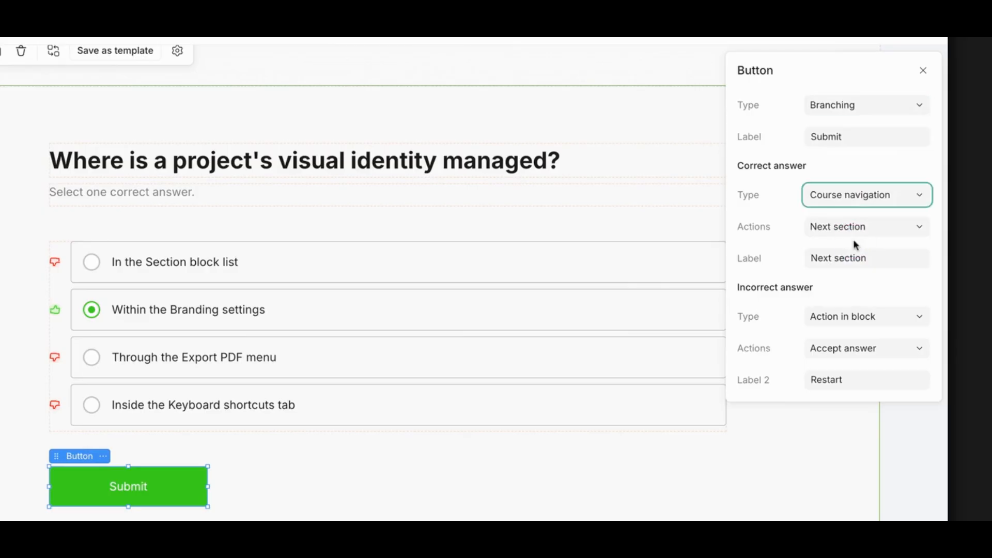
click(873, 229)
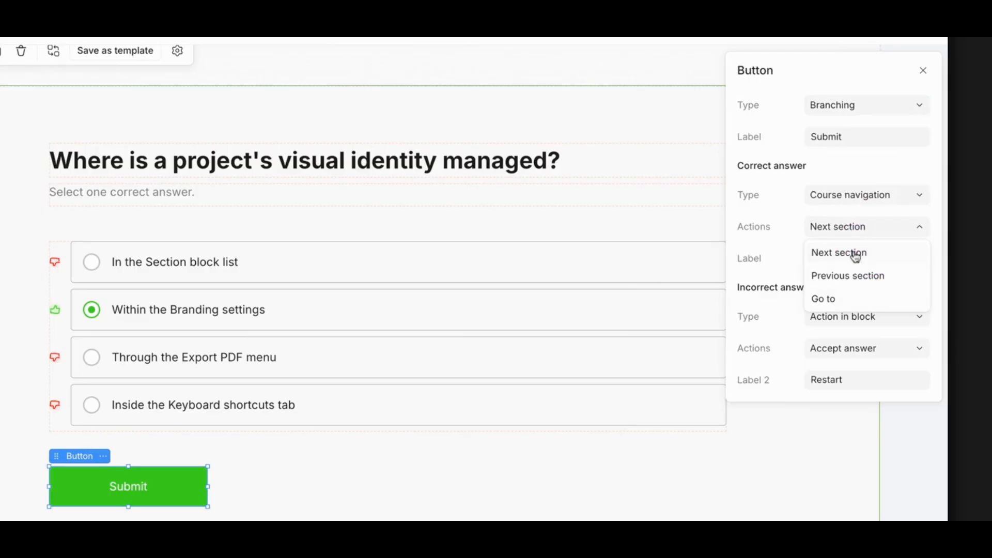
click(856, 255)
triple_click(851, 259)
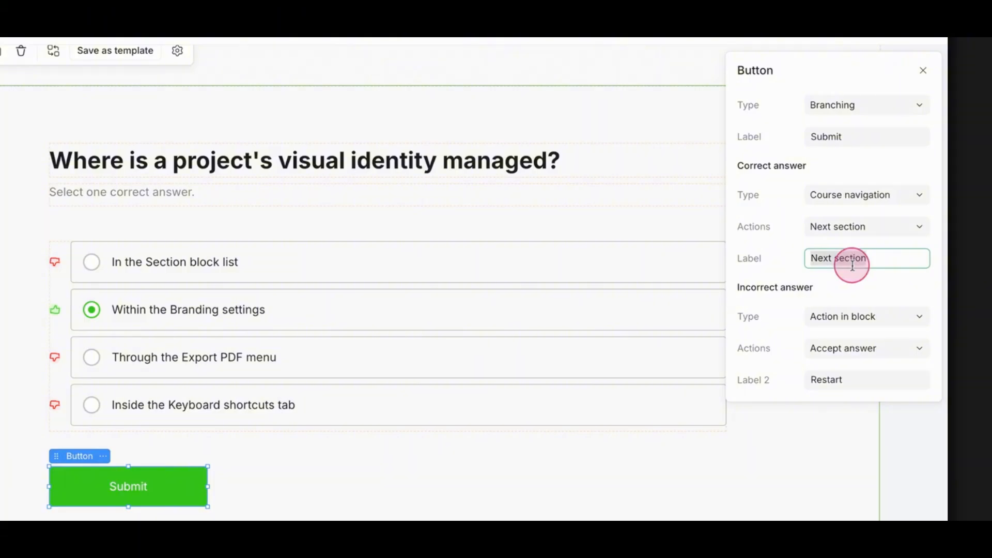
text(Move to the next lesson)
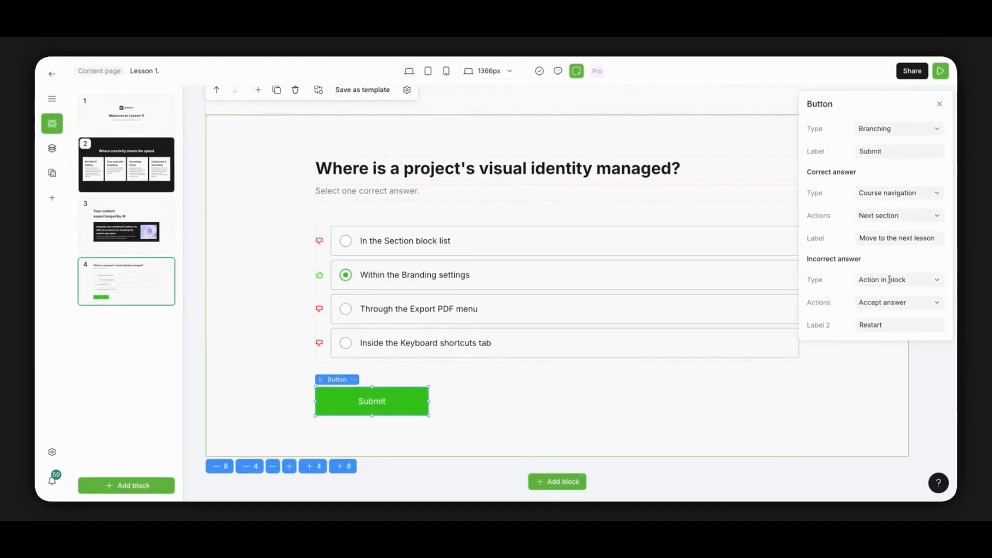
- Set the incorrect answer branch to Course navigation, going to Lesson 1., 1 block, with the label "Refresh your memory"
click(890, 280)
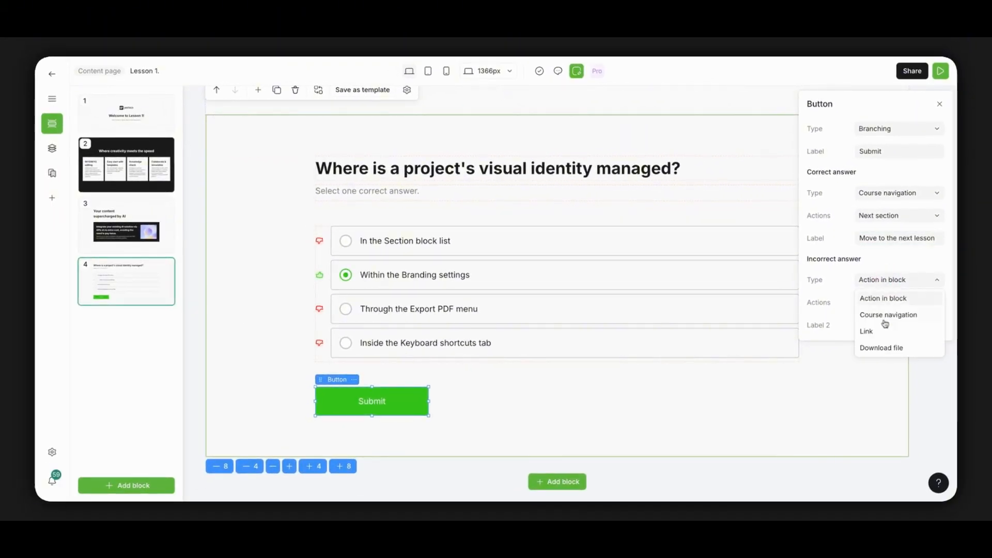
click(885, 318)
click(887, 302)
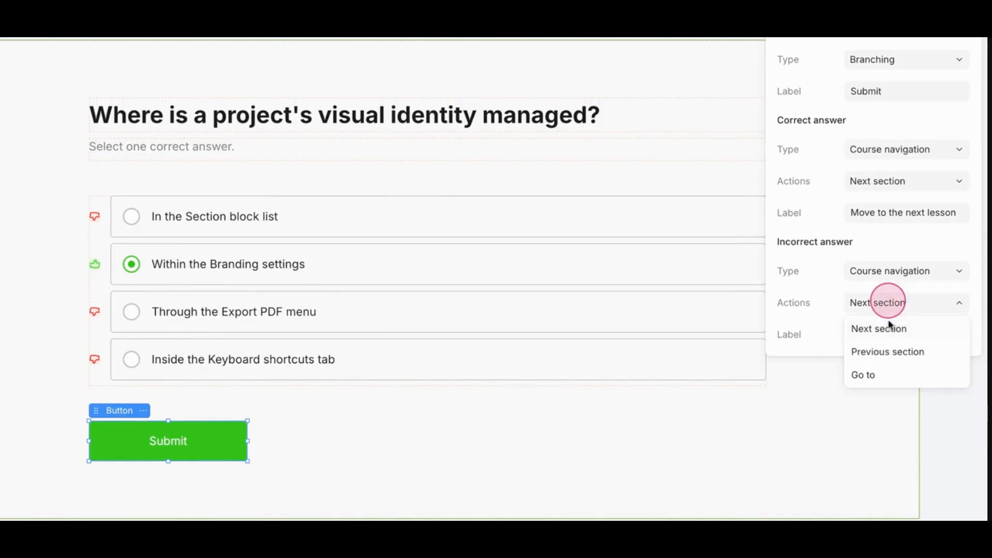
click(885, 378)
click(885, 343)
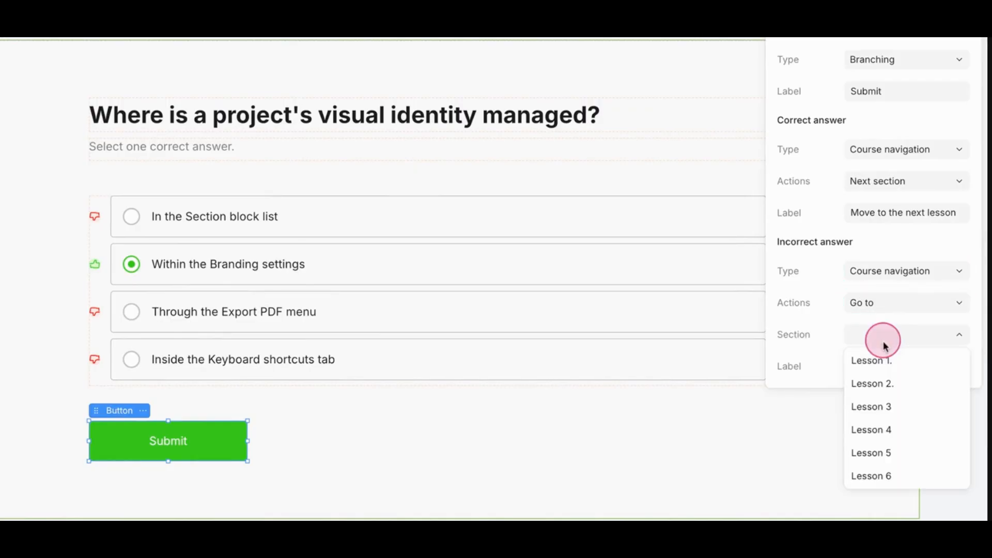
click(881, 360)
click(879, 367)
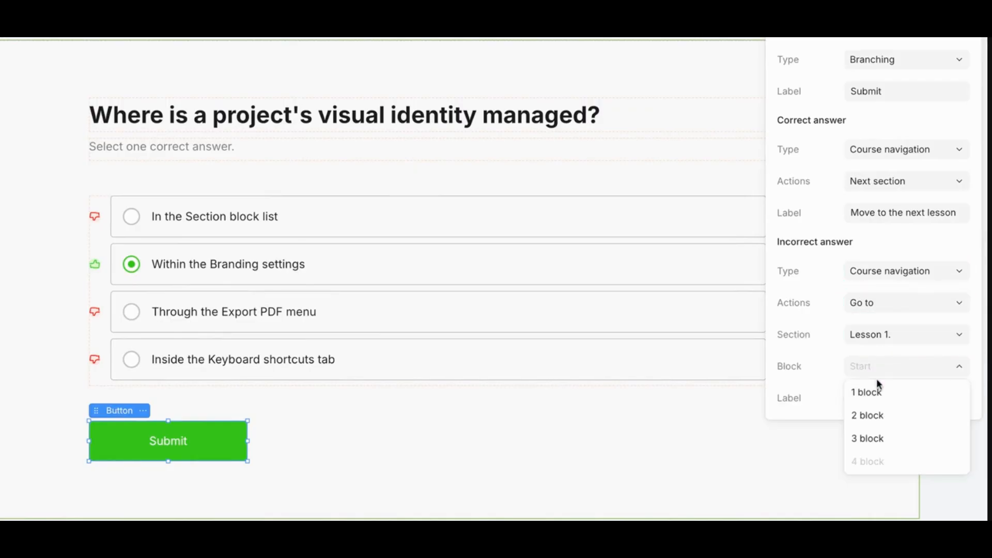
click(879, 392)
click(880, 397)
text(Go)
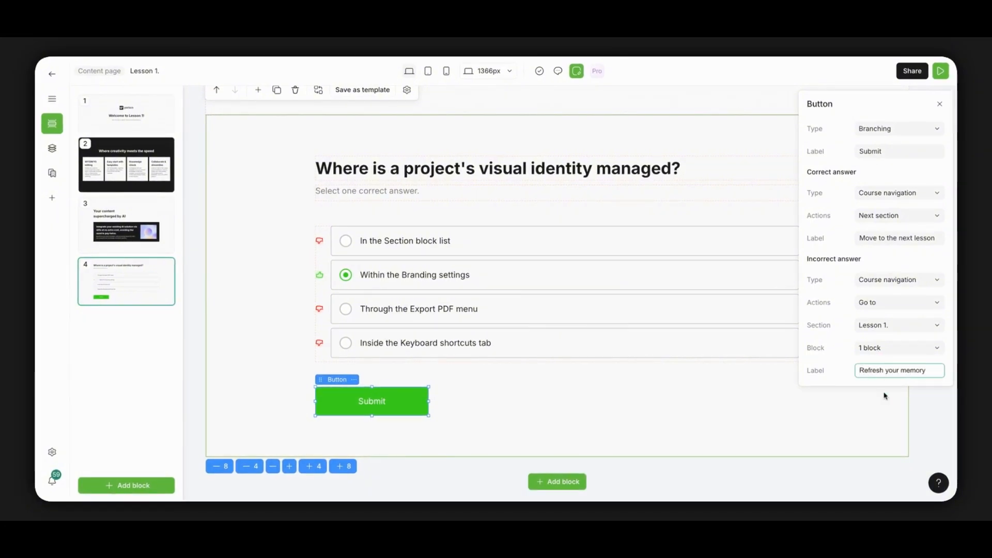
- Turn on Restrict attempts in the visual identity question block's settings
click(713, 429)
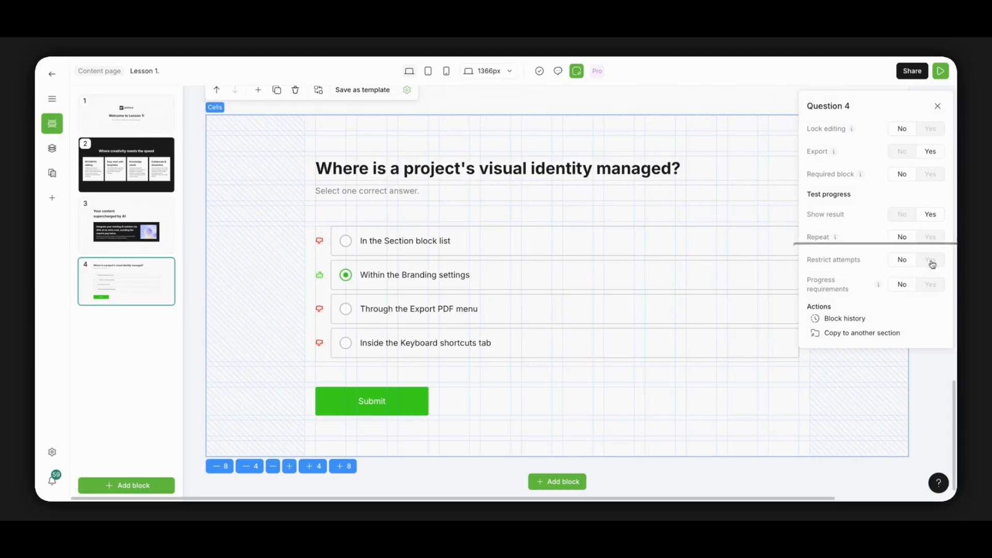
click(937, 262)
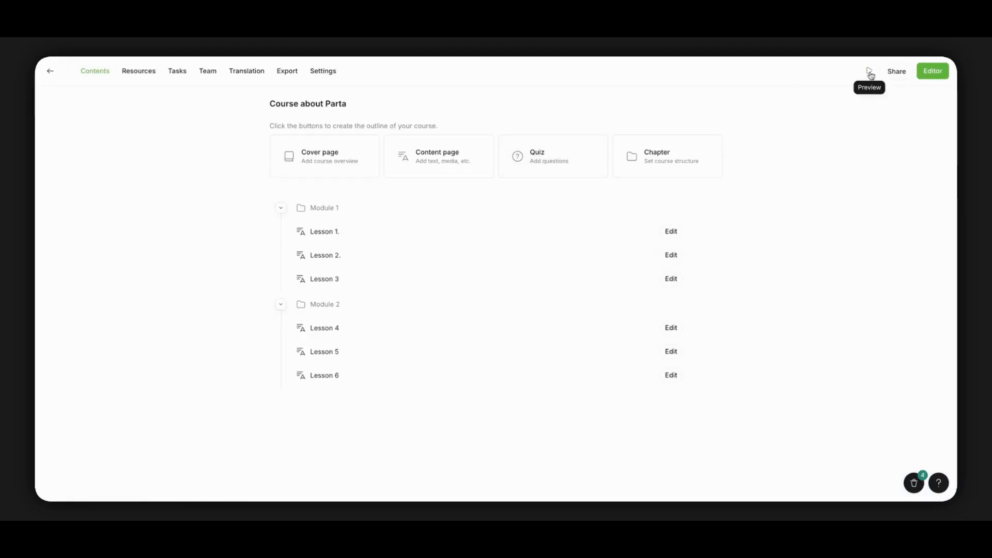
- Preview the course, submit "Through the Export PDF menu" for the visual identity question, and follow the Refresh your memory branch
click(869, 72)
scroll(517, 228, down, 15)
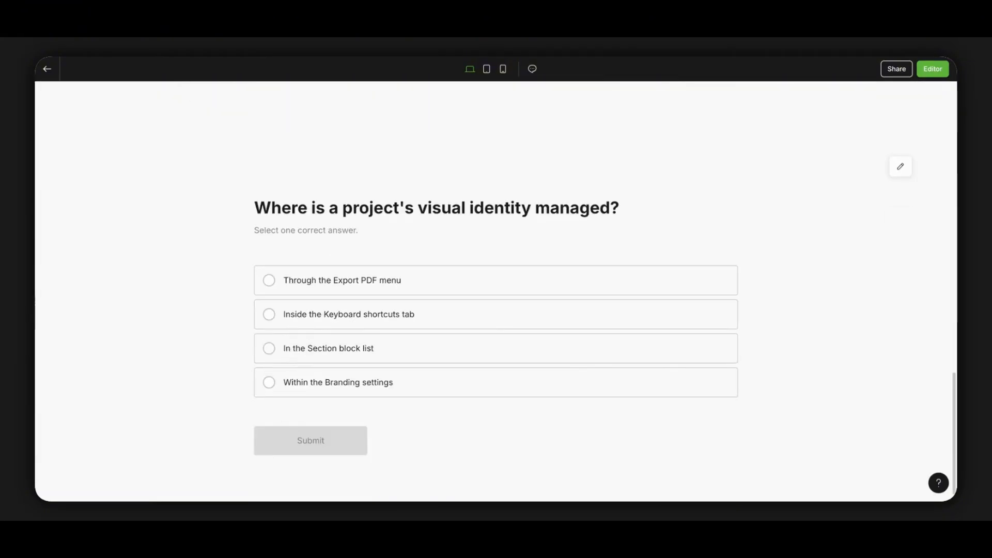
click(445, 279)
click(304, 440)
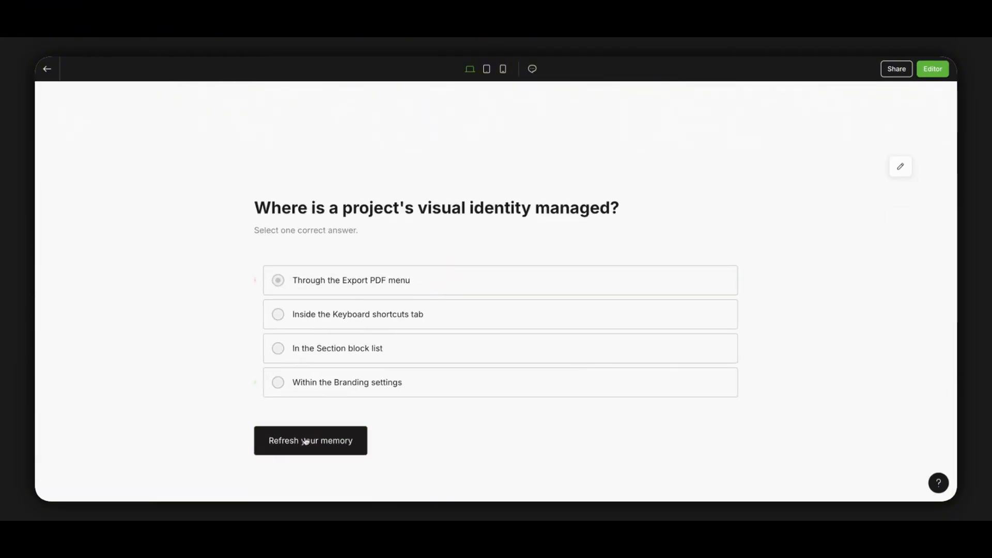
click(295, 448)
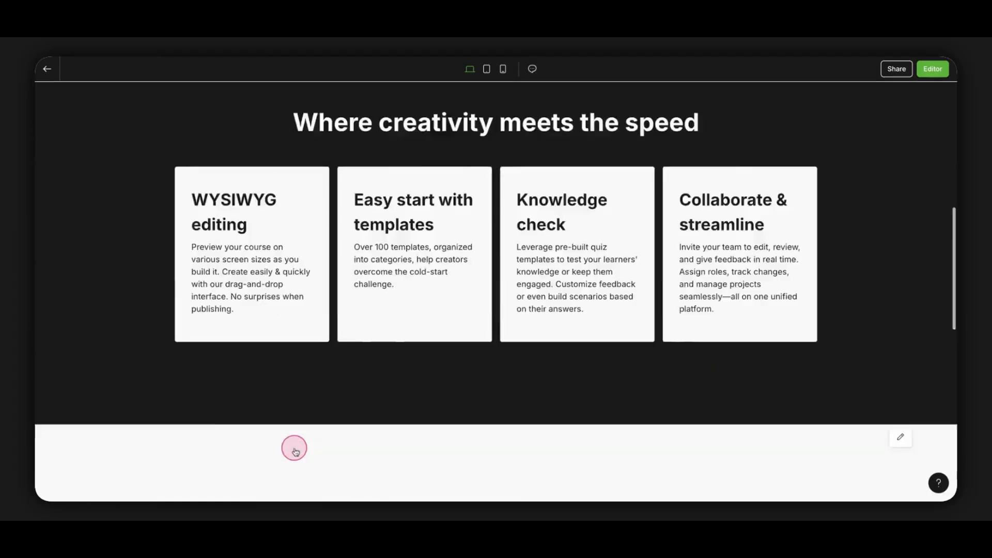
- Return to the previewed visual identity question, submit "Within the Branding settings", and follow the Move to the next lesson branch
scroll(296, 453, down, 15)
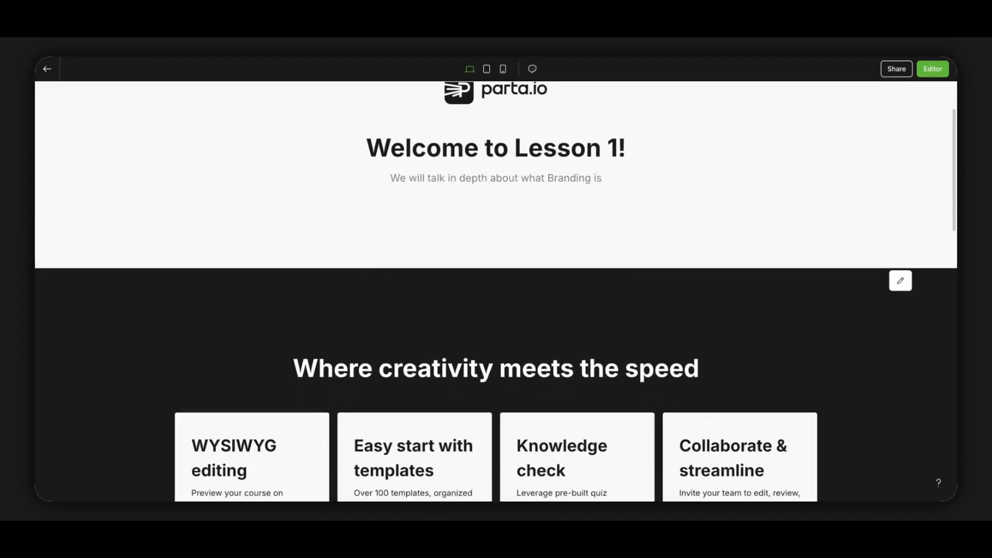
scroll(321, 352, down, 5)
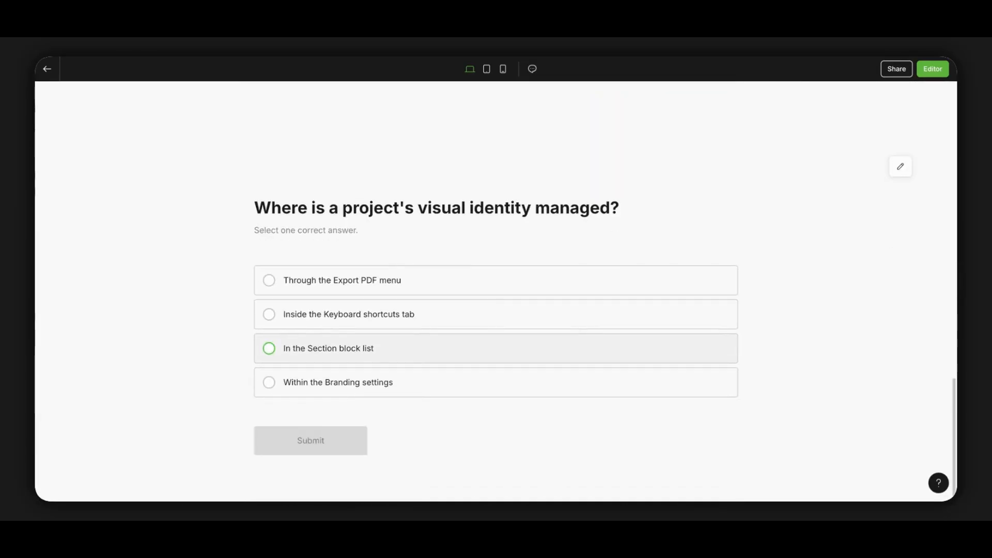
click(325, 383)
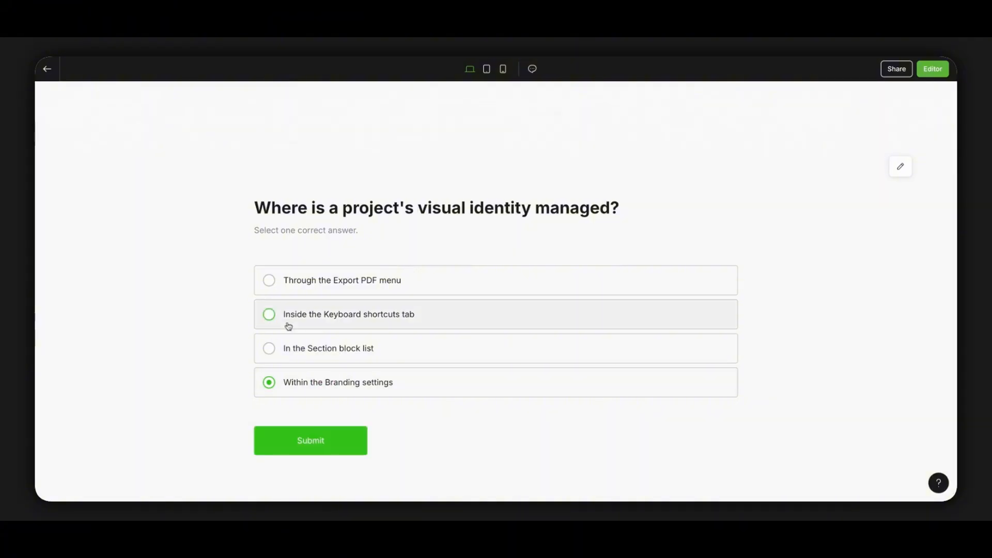
click(305, 440)
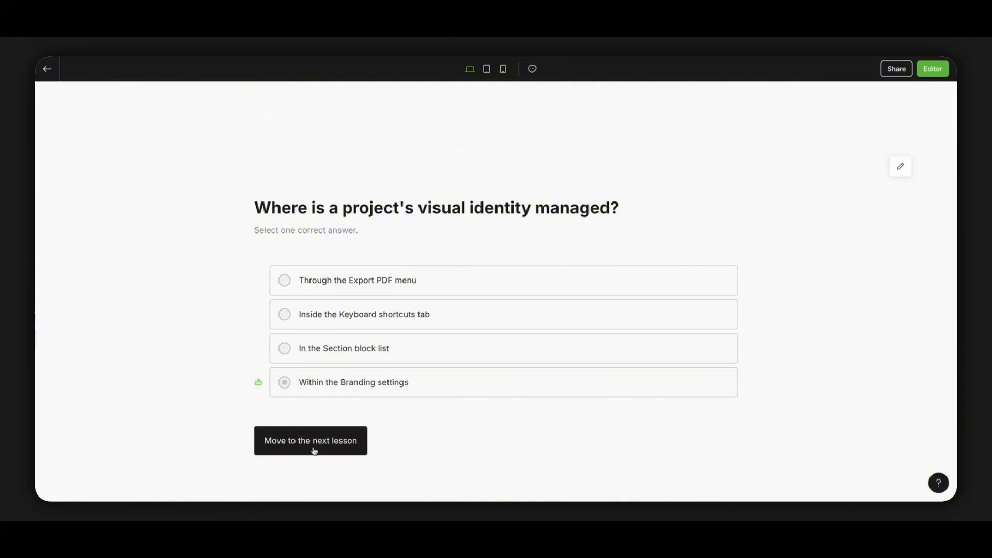
click(310, 441)
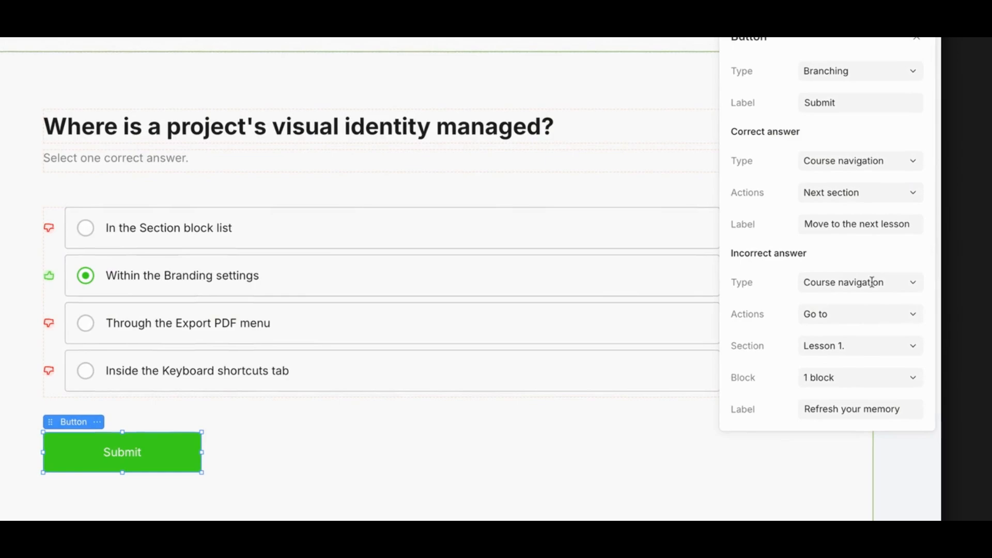
- Set the Submit button's incorrect answer branch to Download file with the label "Learn more"
click(897, 279)
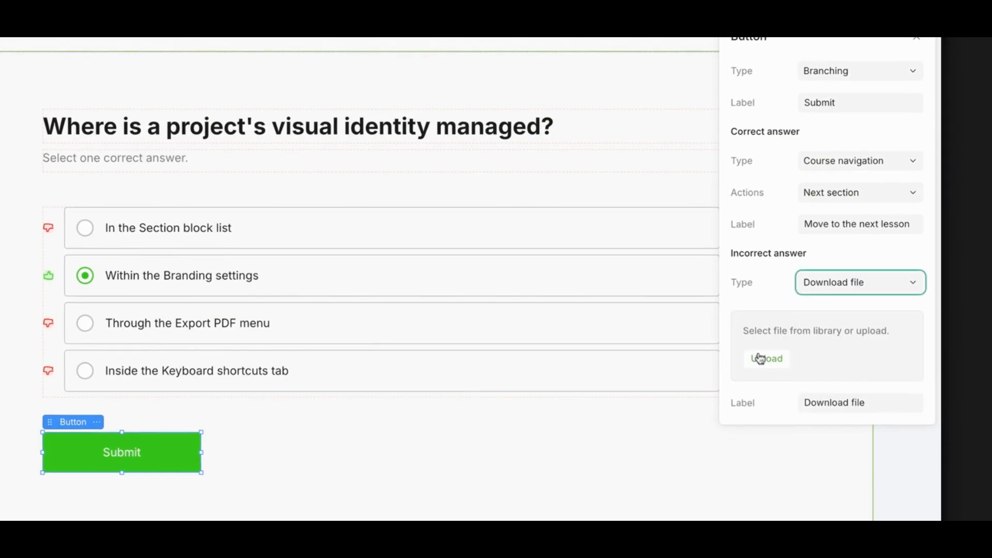
click(850, 402)
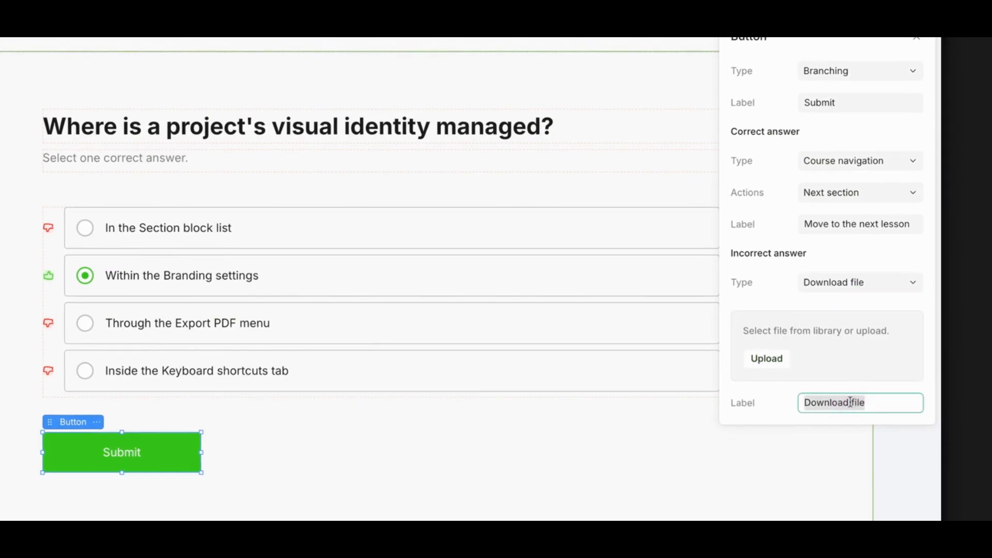
text(Learn more)
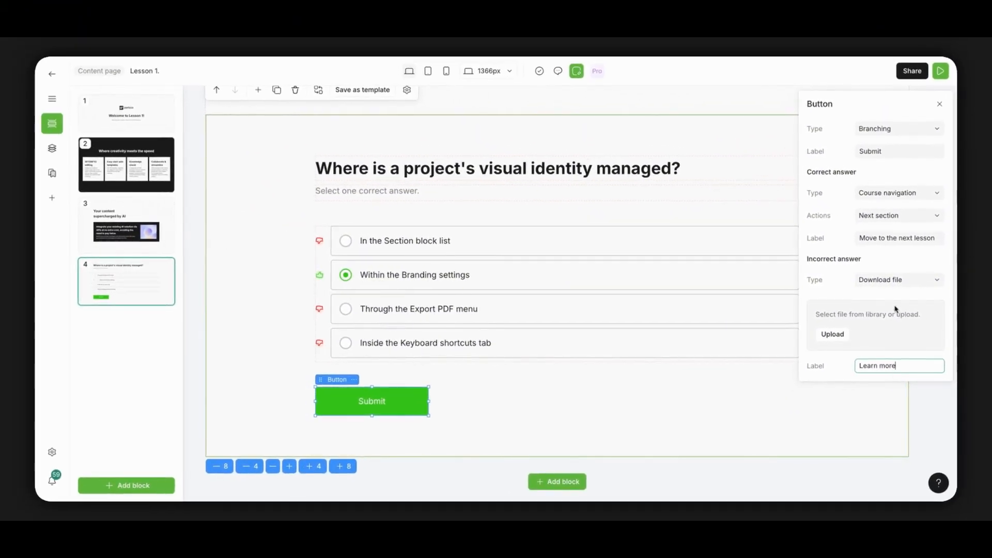
click(891, 278)
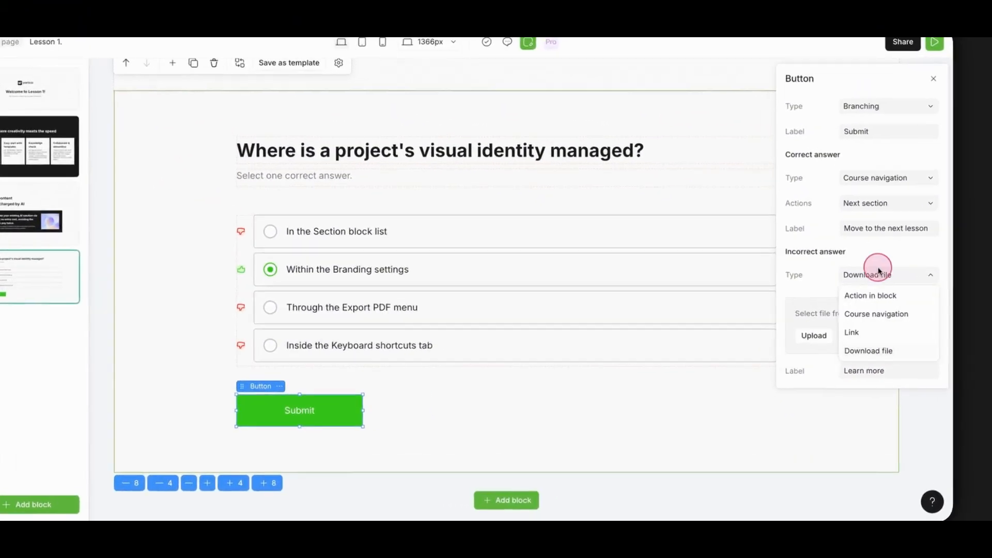
click(874, 331)
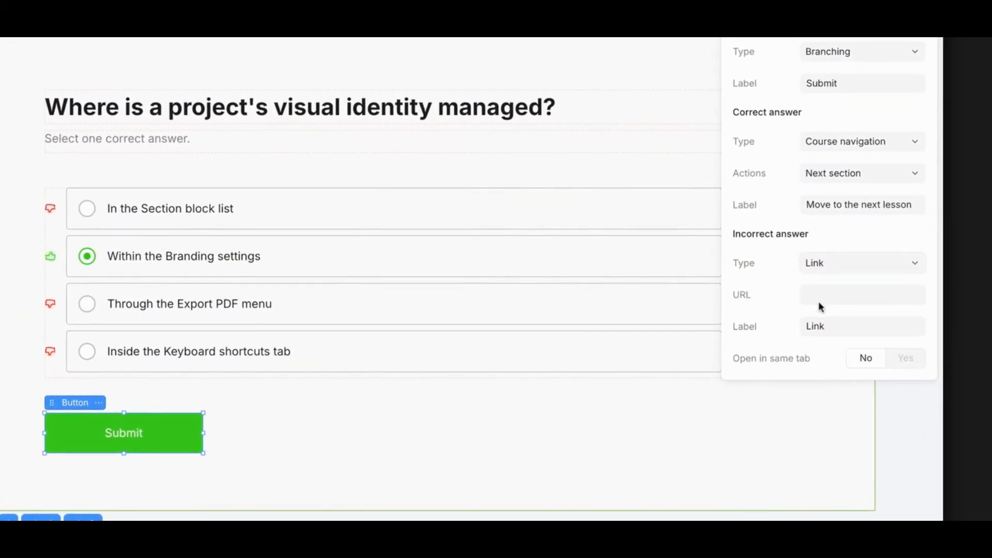
click(818, 295)
text(www)
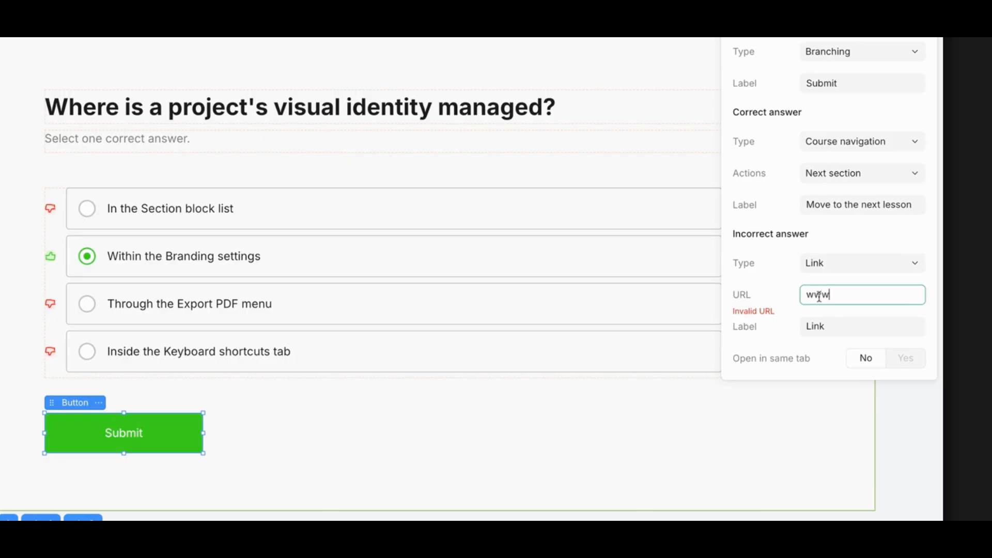
text(.help.parta.io)
click(830, 328)
key(BackSpace)
key(BackSpace)
key(BackSpace)
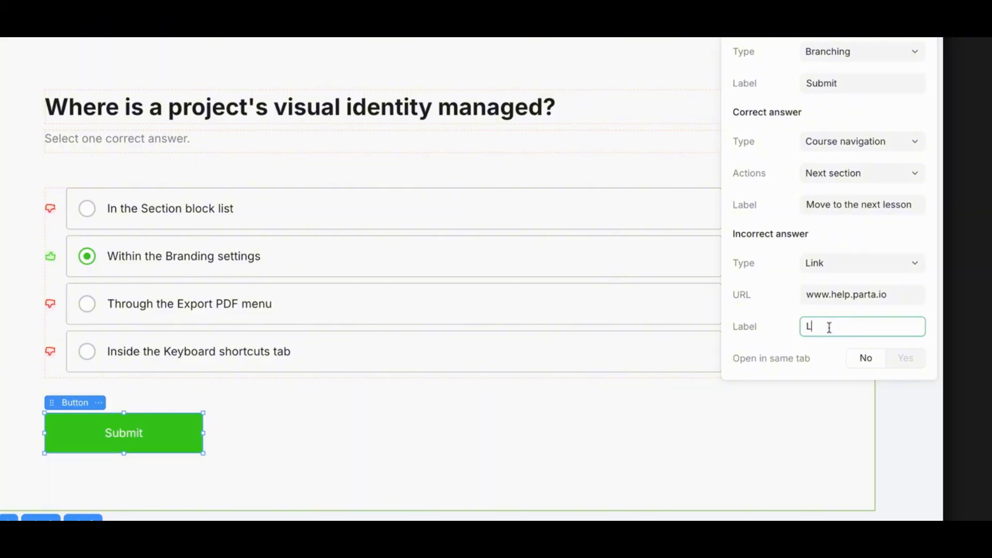
text(earn)
text( more)
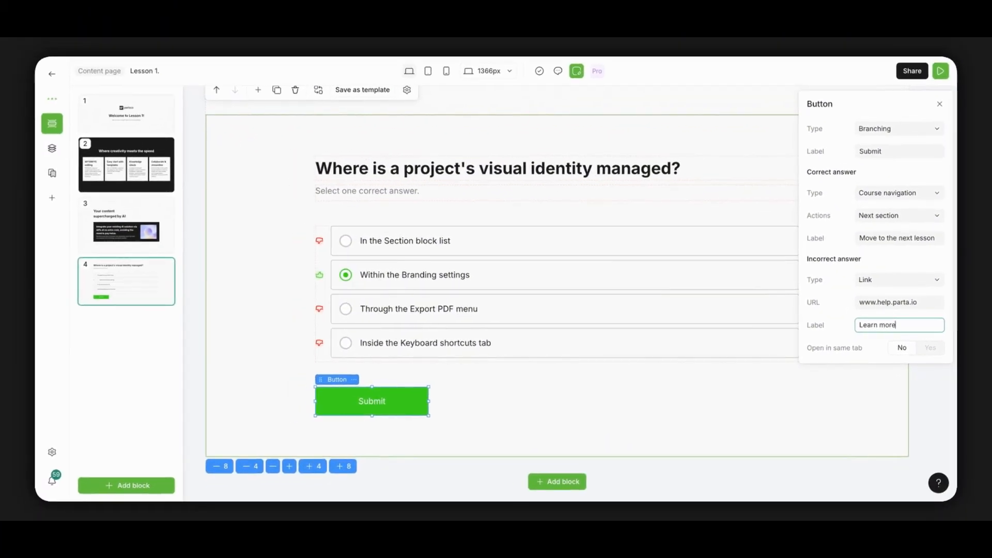